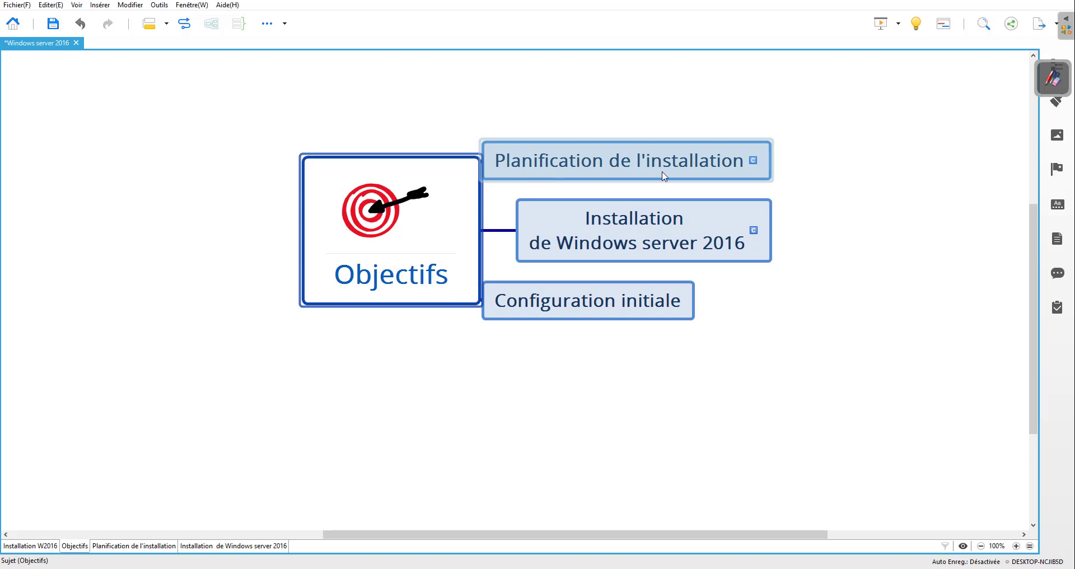
- Review the linked maps on installation planning and on installing Windows Server 2016, starting from the Objectifs map
click(753, 160)
scroll(585, 287, down, 2)
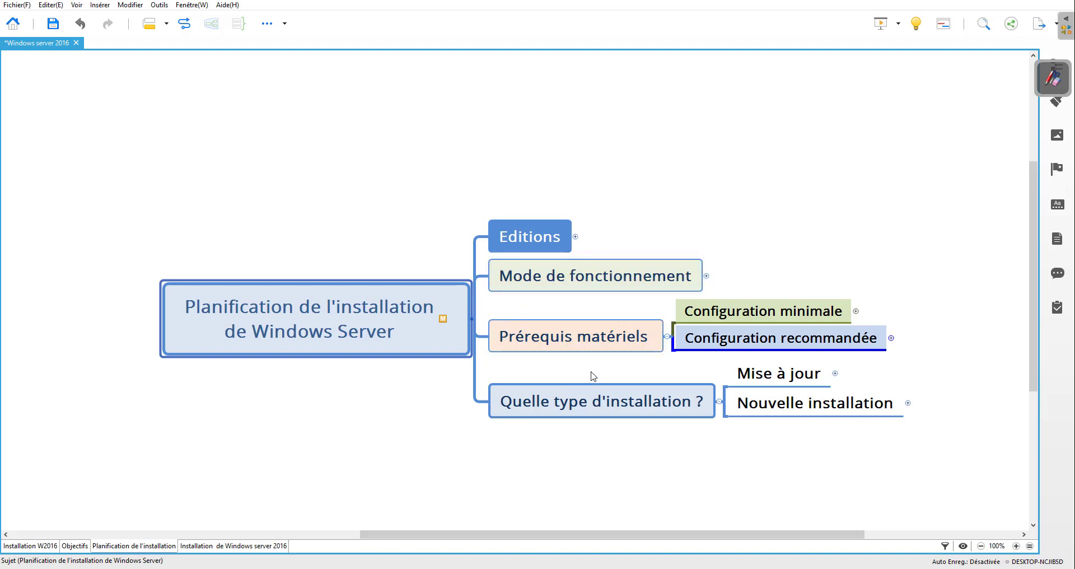
click(444, 319)
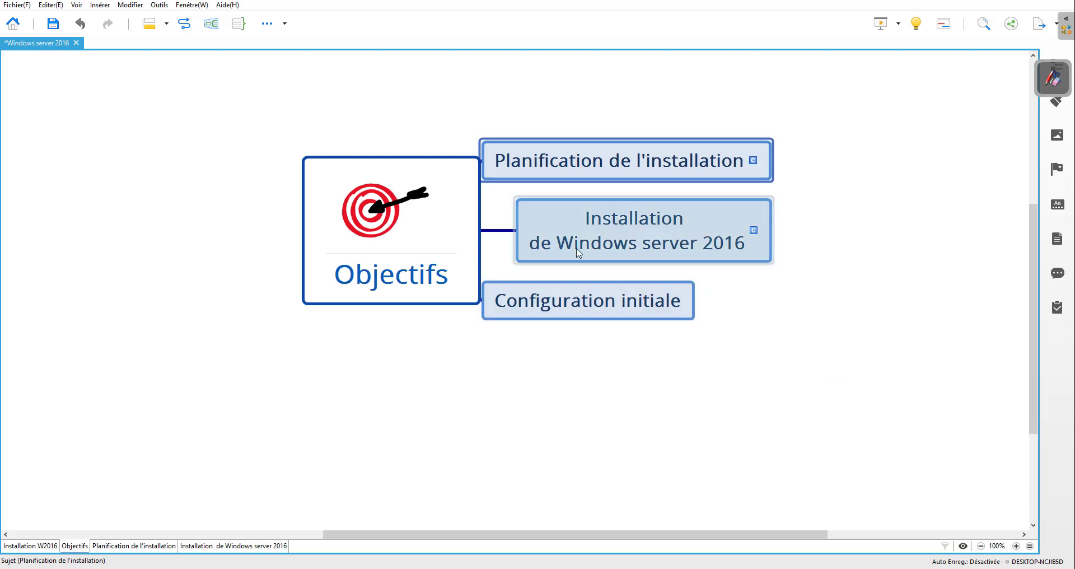
click(753, 230)
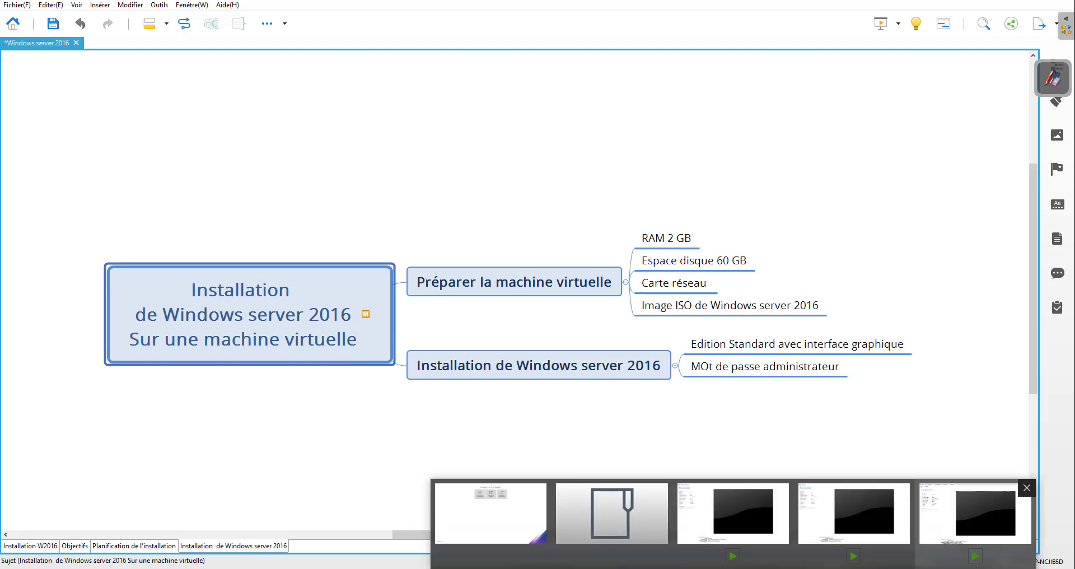
- Look over the SRVW2016 virtual machine and the client-server network diagram in OneNote, returning to the installation map
click(743, 512)
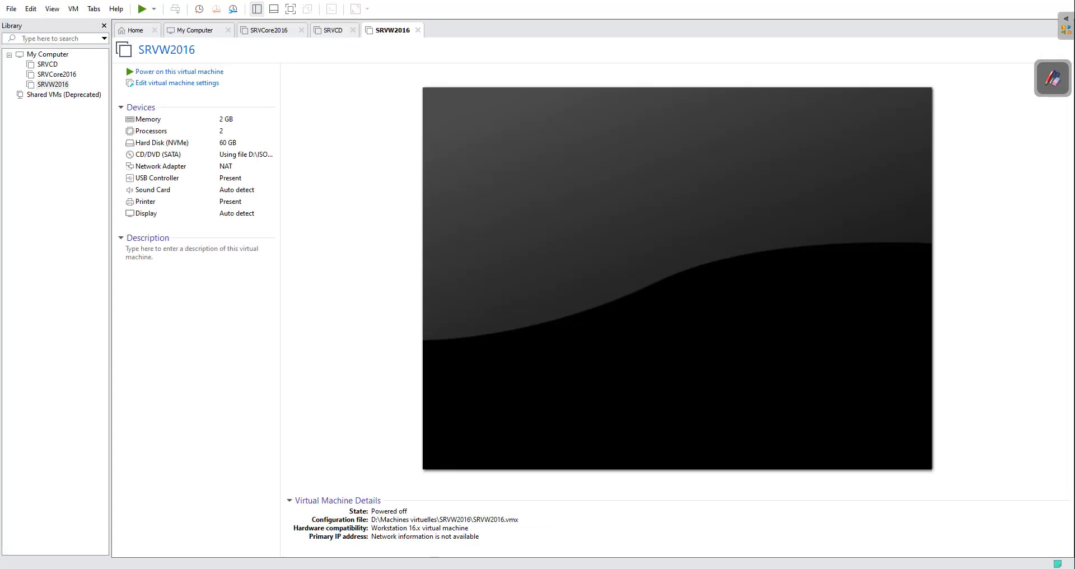
click(594, 531)
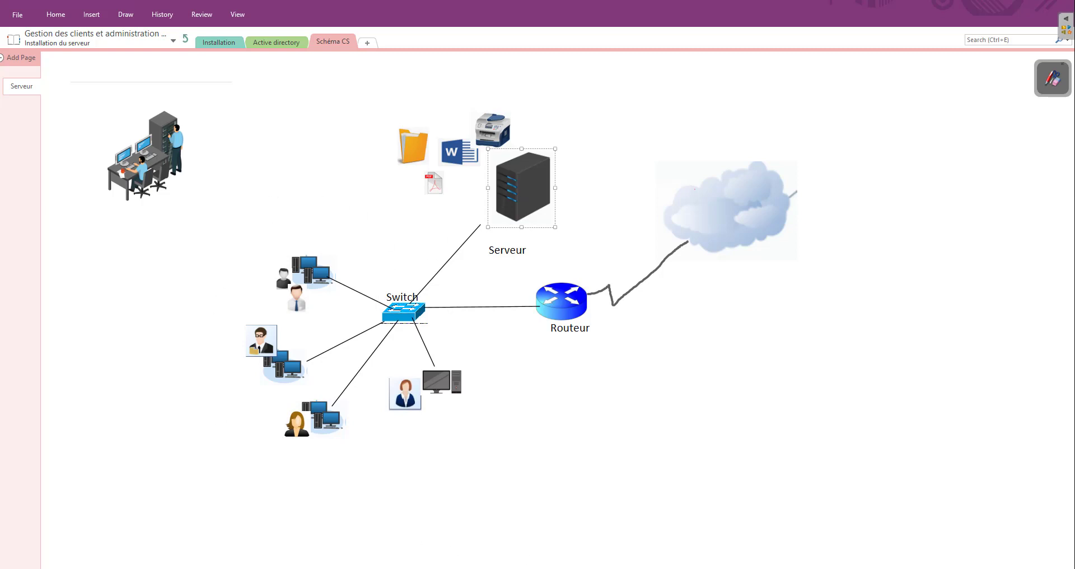
key(alt+Tab)
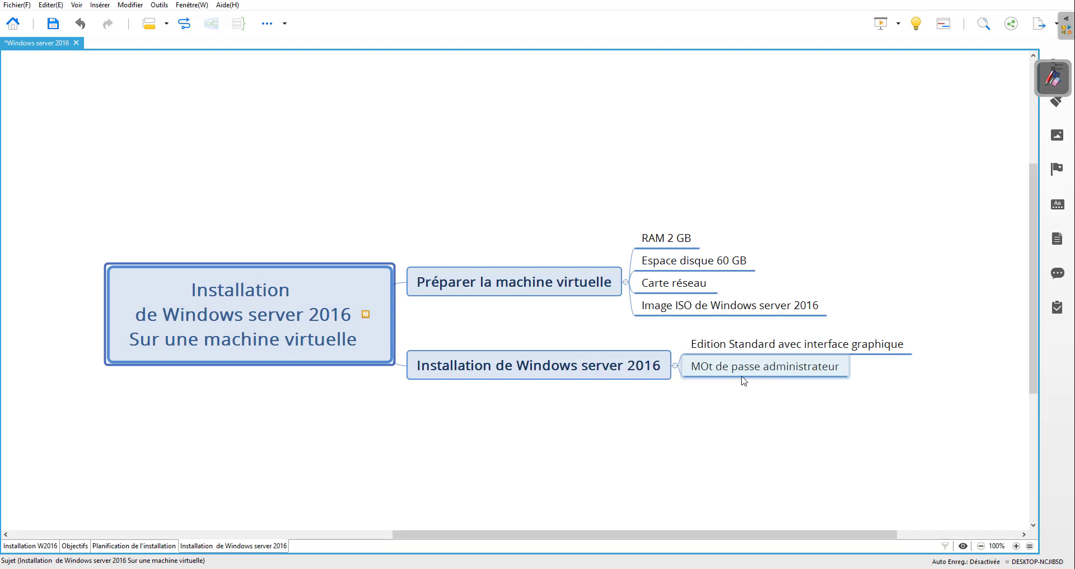
- Switch to VMware Workstation and start a typical new virtual machine from the Windows Server 2016 ISO, keeping the default Datacenter Easy Install settings
key(alt+Tab)
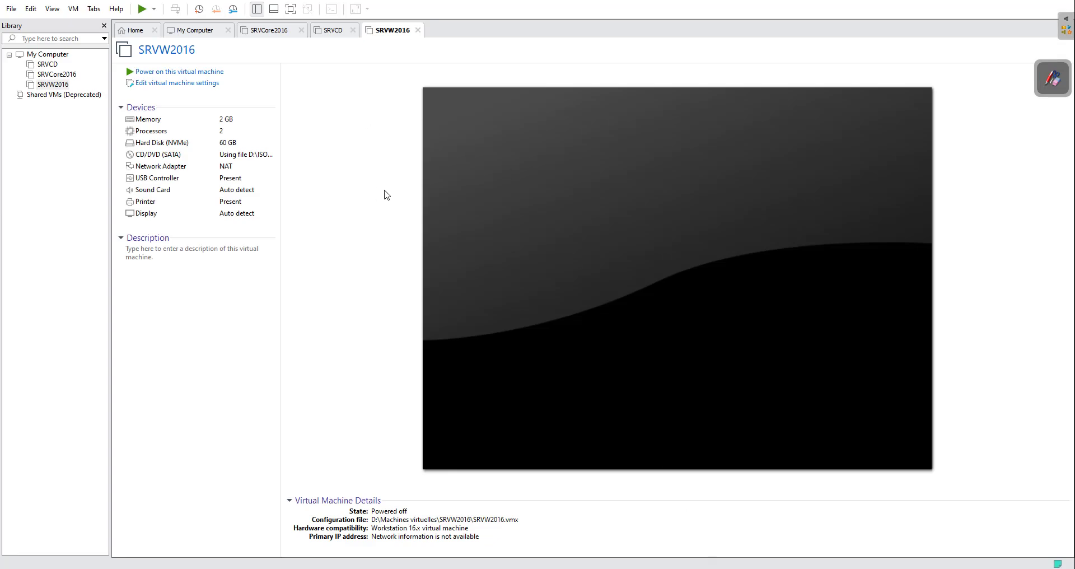
click(11, 9)
click(41, 24)
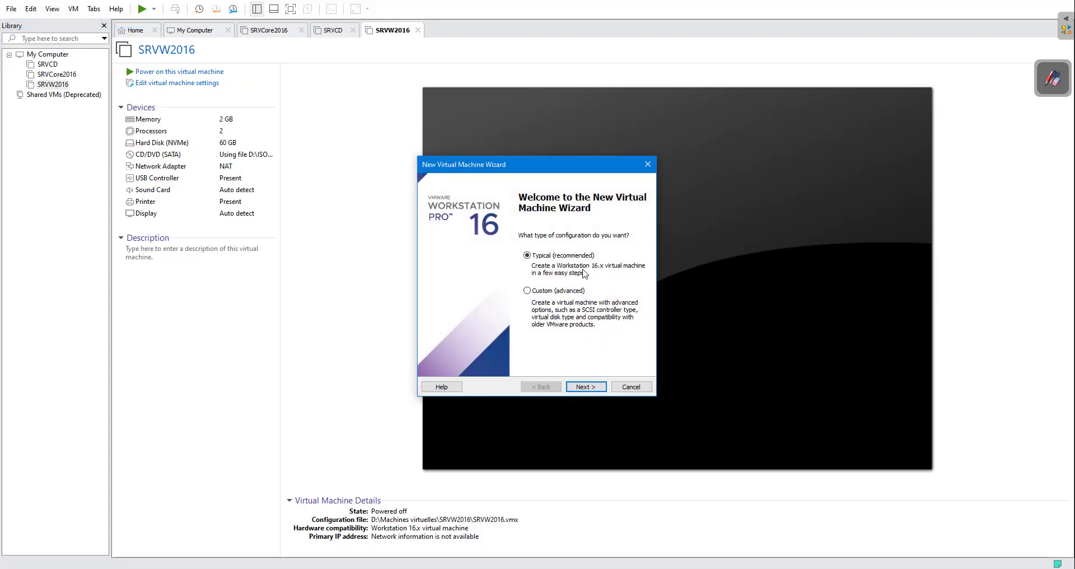
click(585, 387)
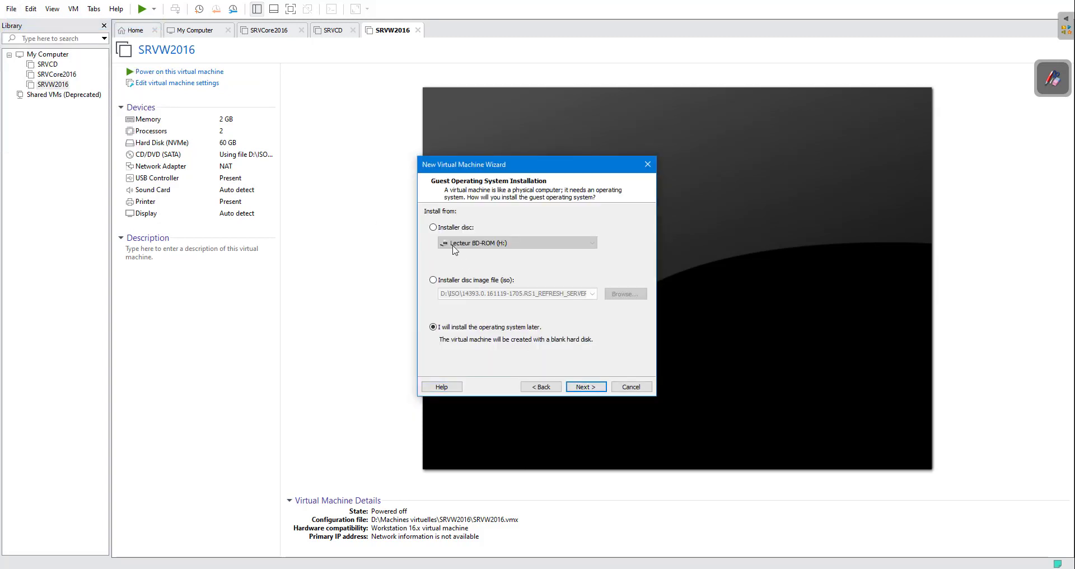
click(433, 280)
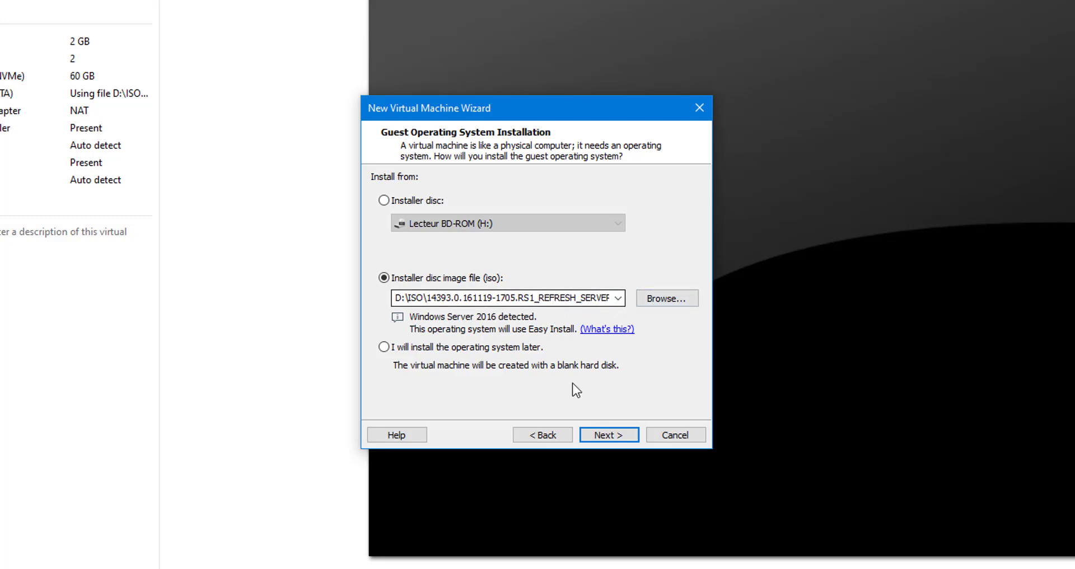
click(612, 434)
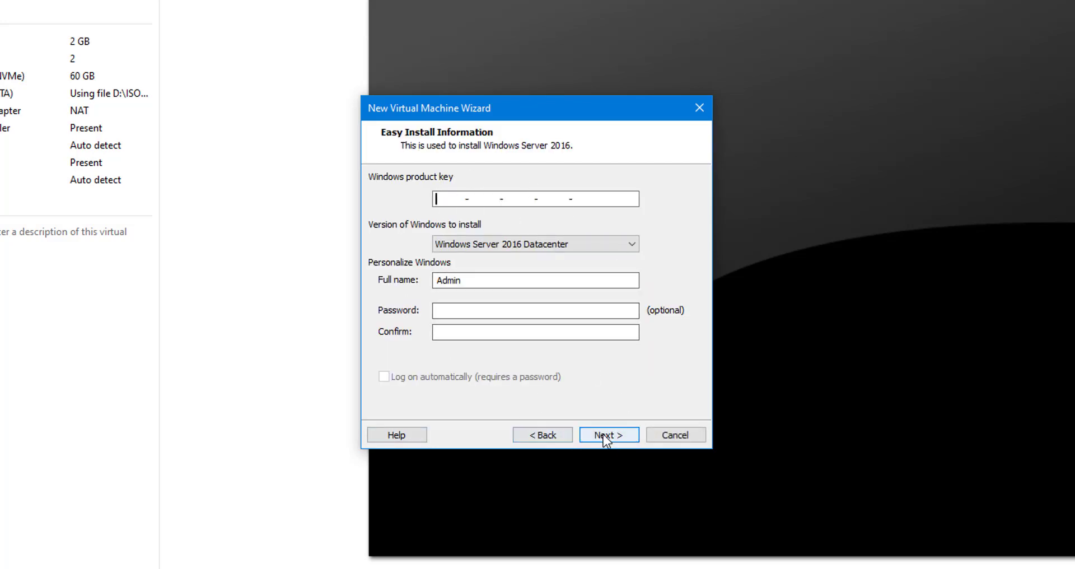
click(603, 435)
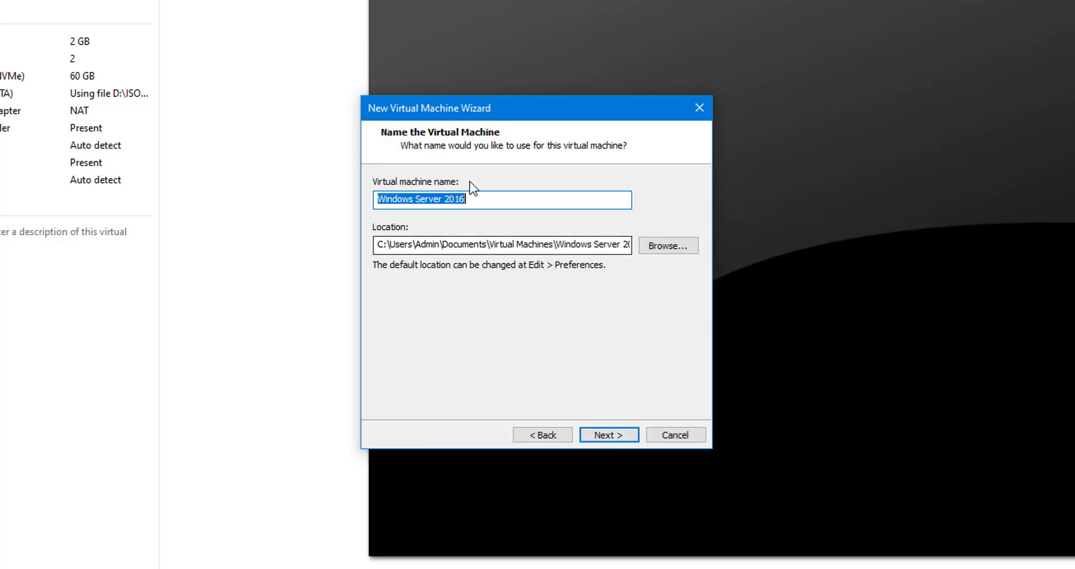
- Name the new virtual machine SRVW2016
drag(473, 201, 346, 200)
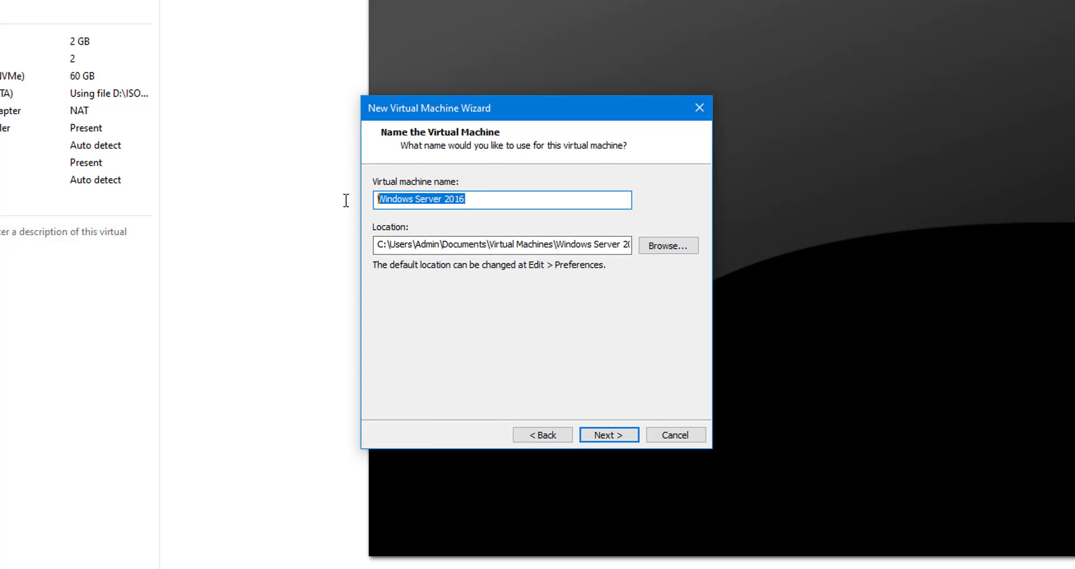
text(S)
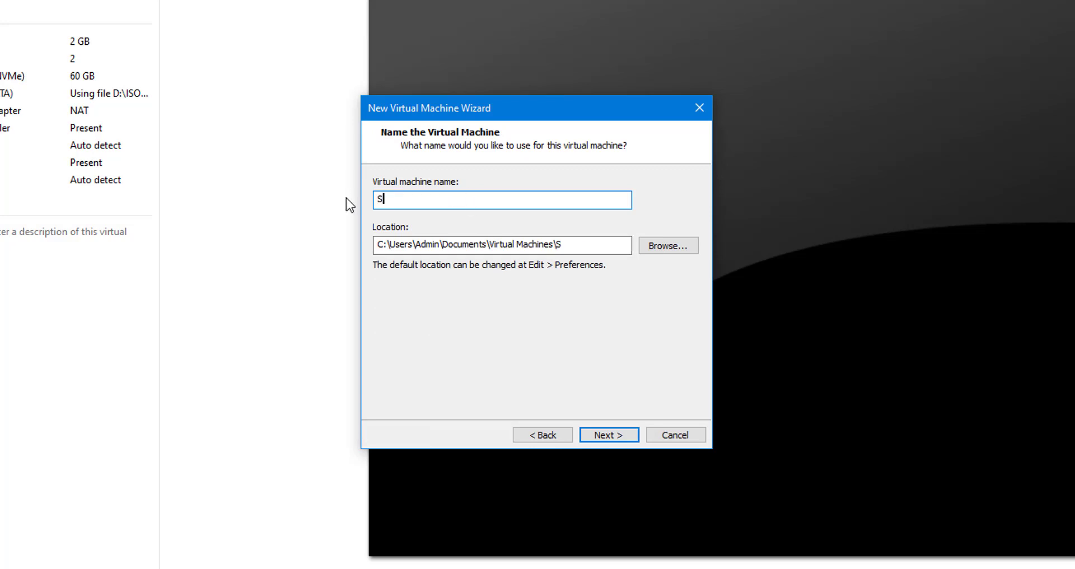
text(RVW2016)
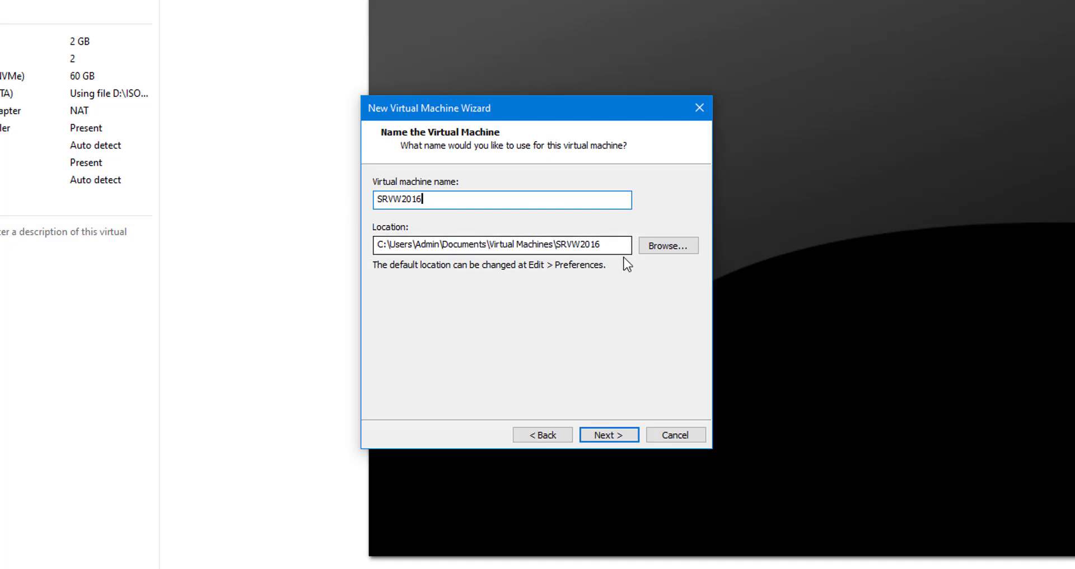
- Set the virtual machine's location to the D:\Machines virtuelles\SRVW2016 folder and continue to the disk capacity settings
click(663, 245)
drag(663, 244, 666, 310)
click(511, 248)
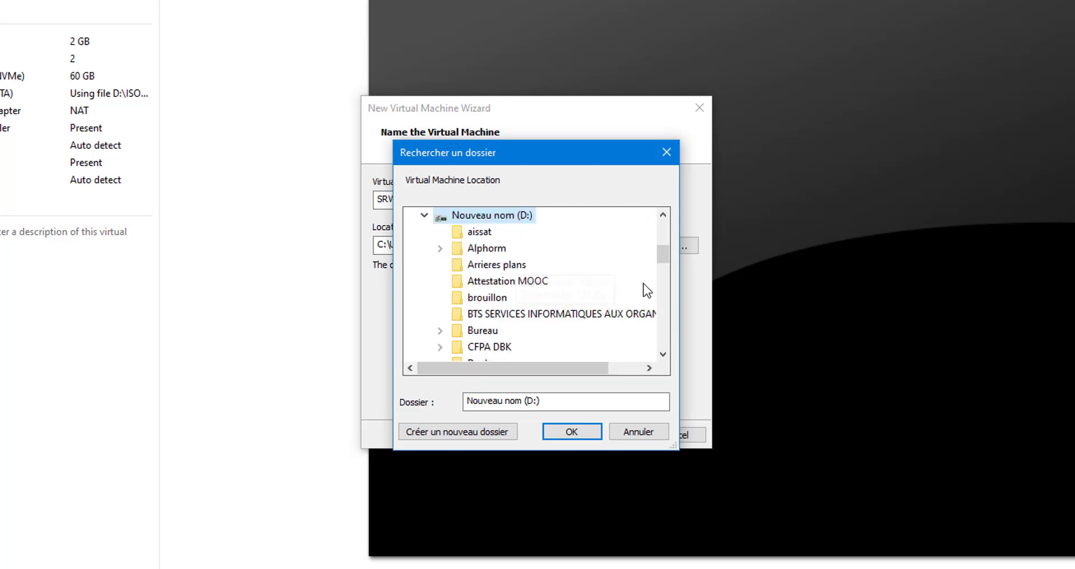
drag(665, 263, 667, 290)
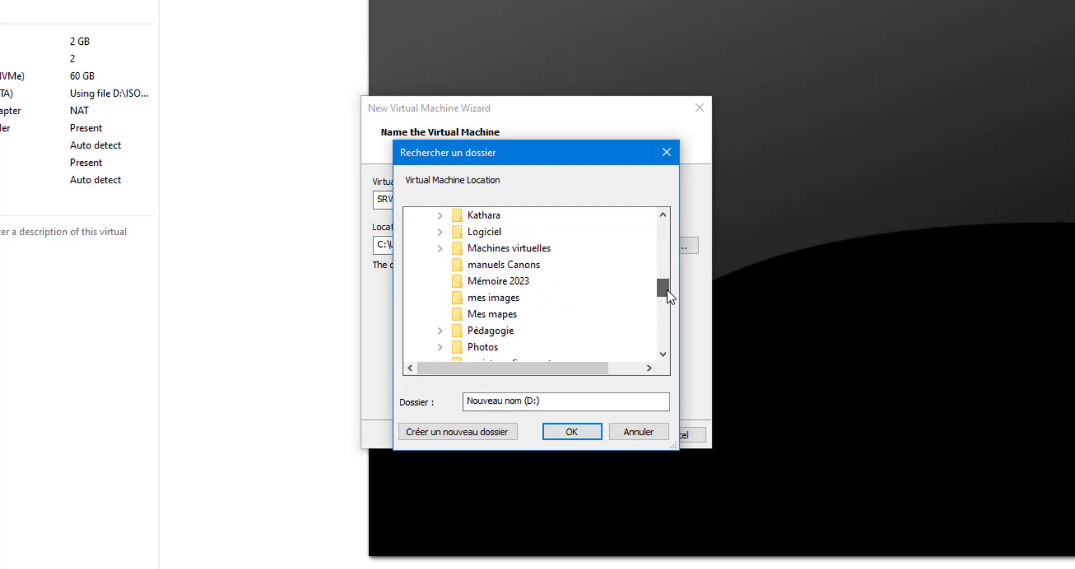
click(520, 251)
click(506, 313)
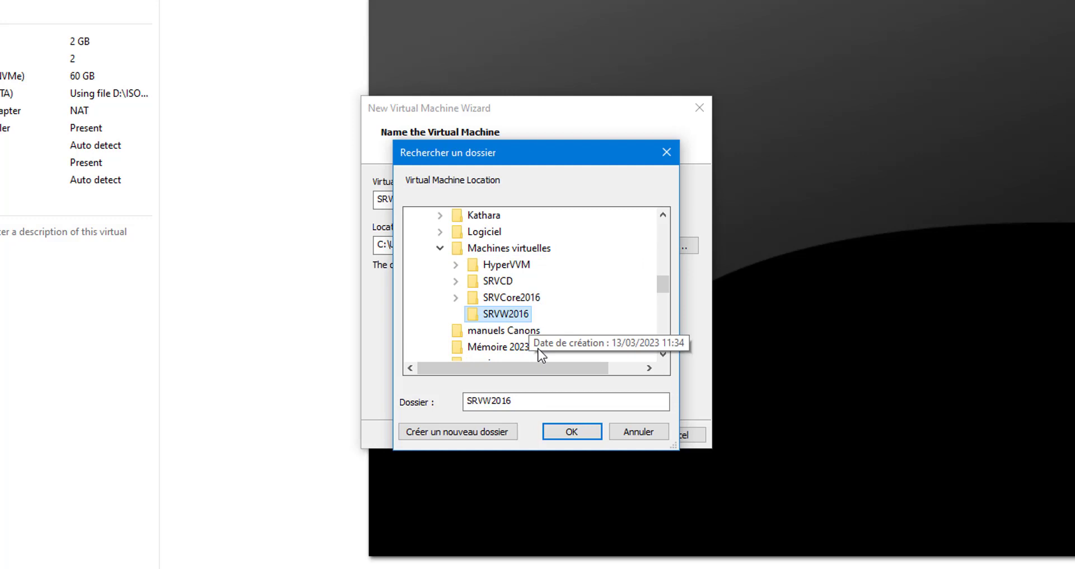
click(572, 433)
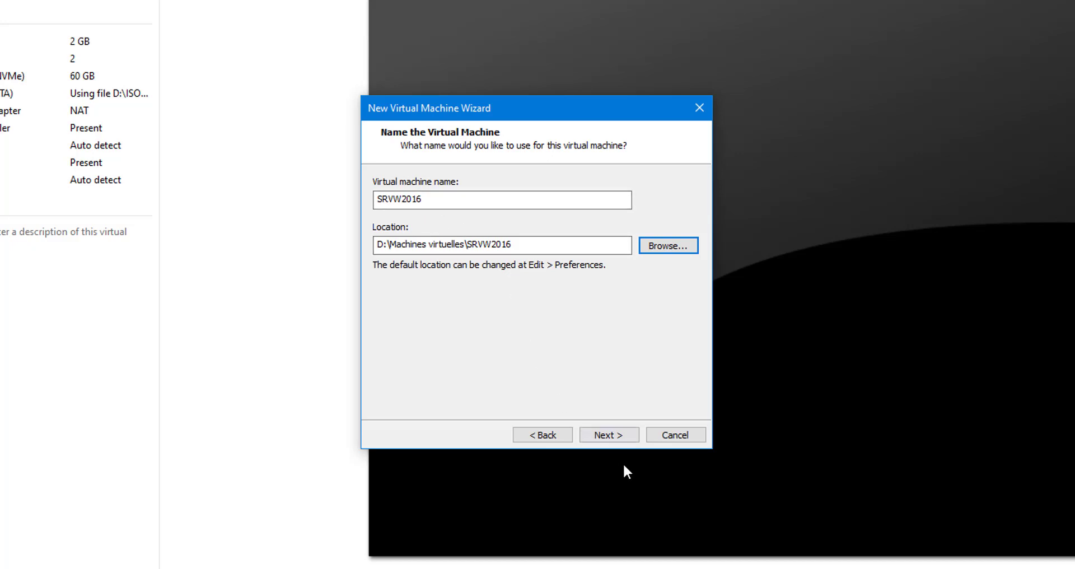
click(610, 437)
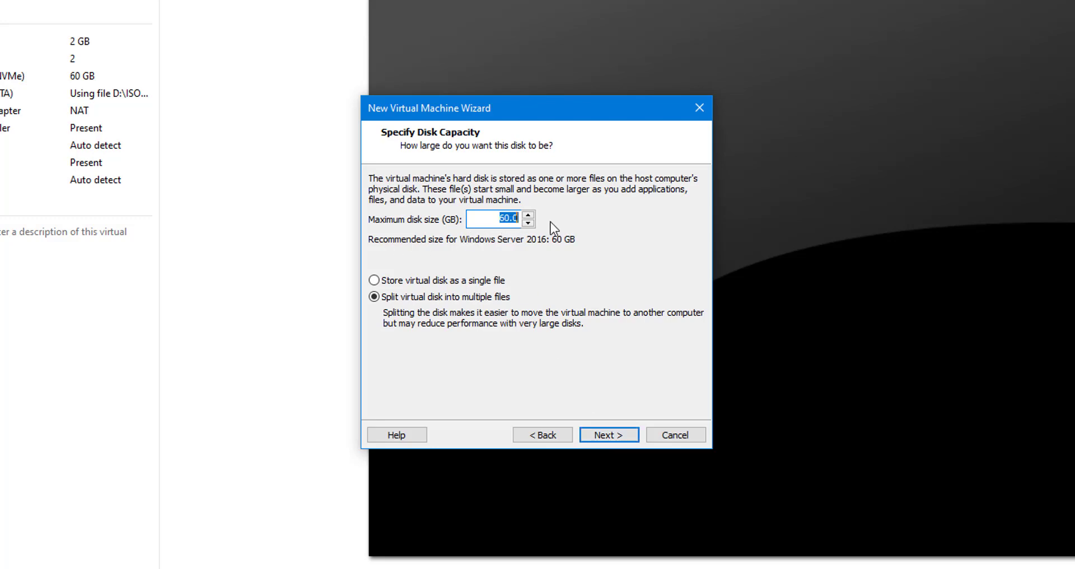
- Keep the maximum disk size at 60 GB and store the virtual disk as a single file
click(474, 283)
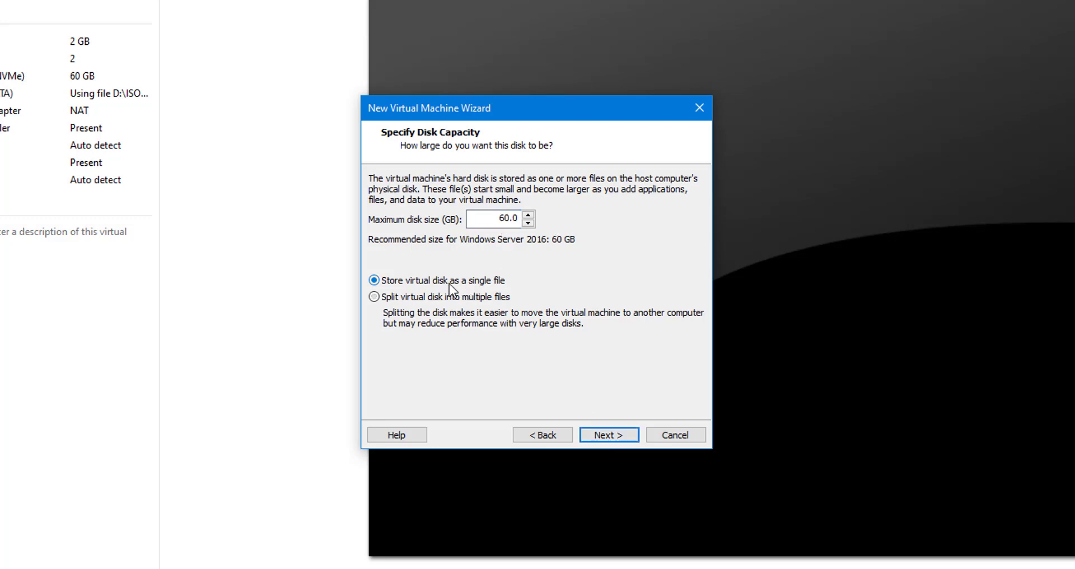
click(600, 437)
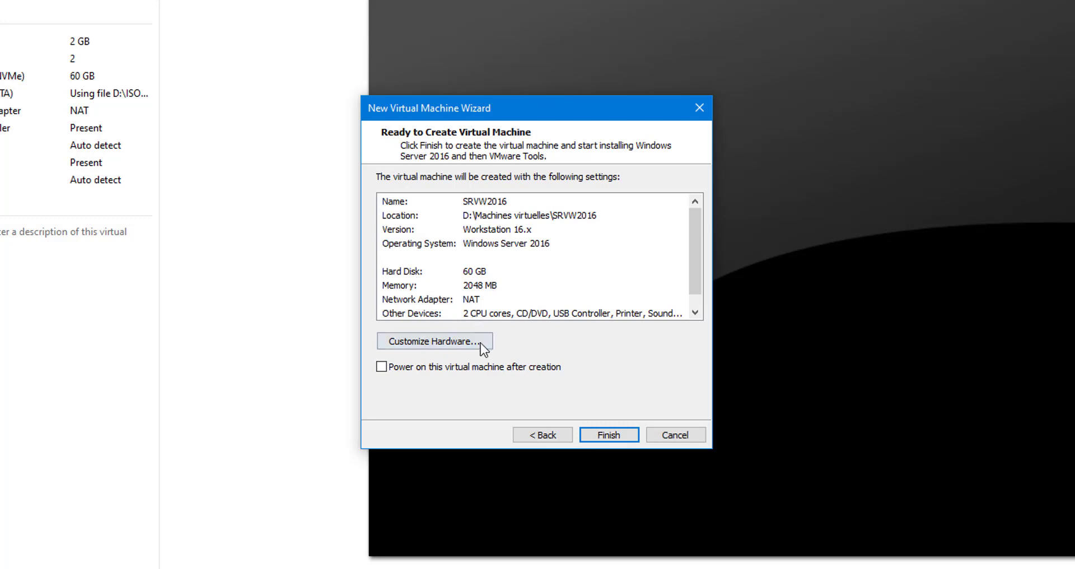
- Check the network adapter in the hardware settings and finish creating the virtual machine without powering it on
click(439, 339)
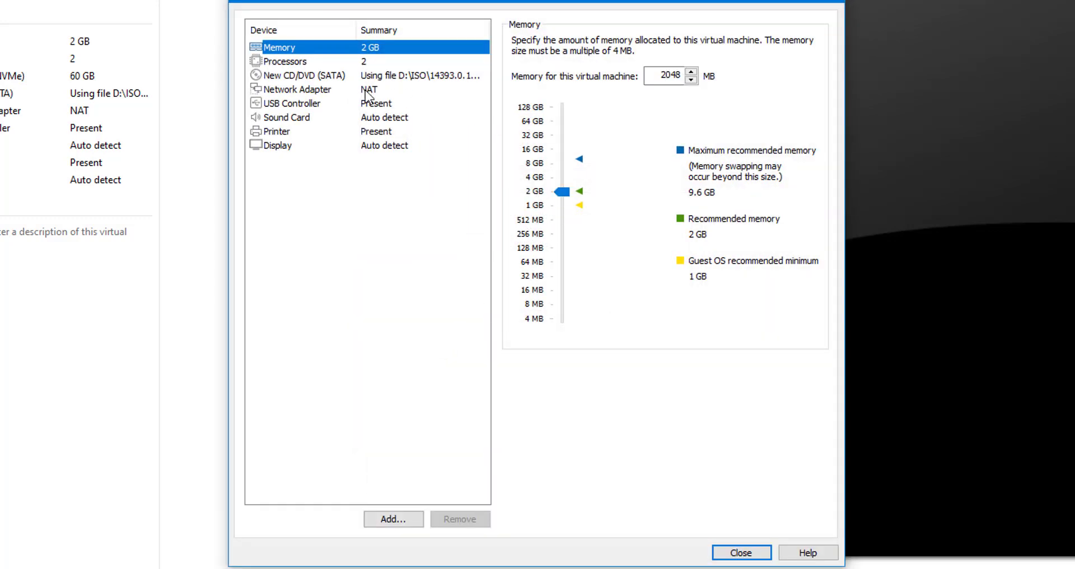
click(296, 90)
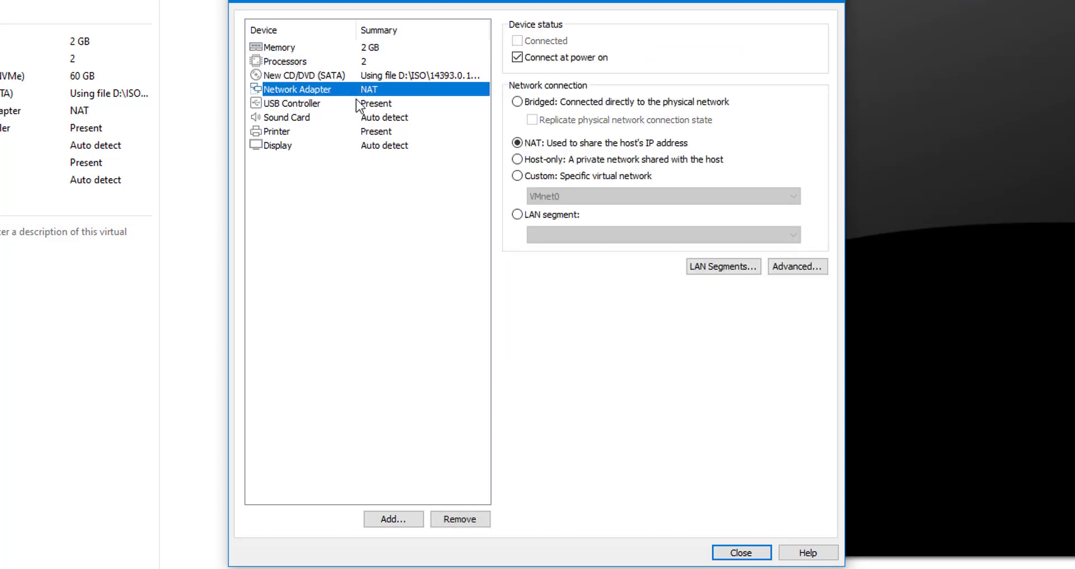
click(739, 553)
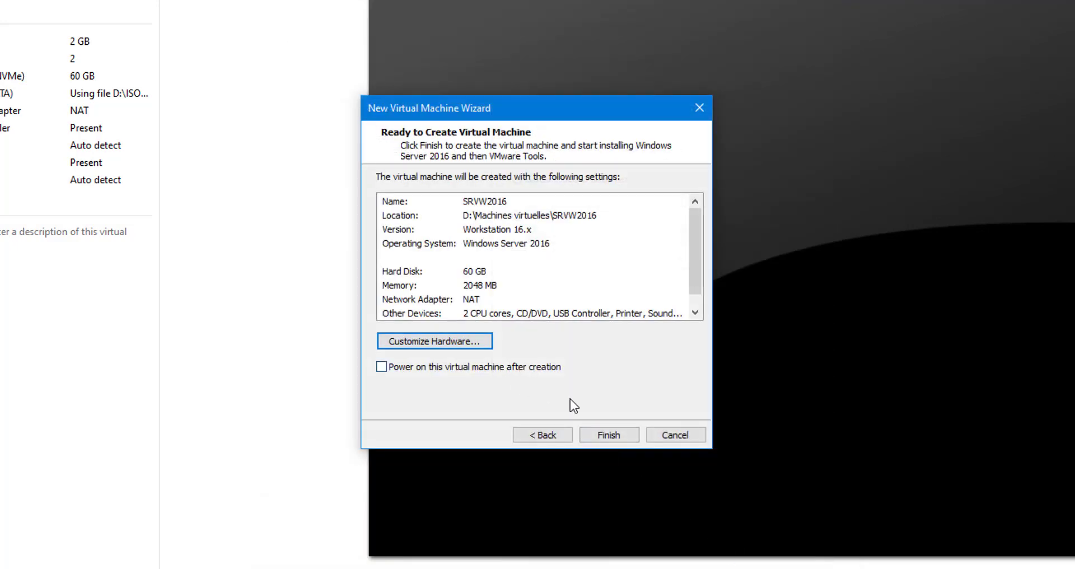
click(598, 433)
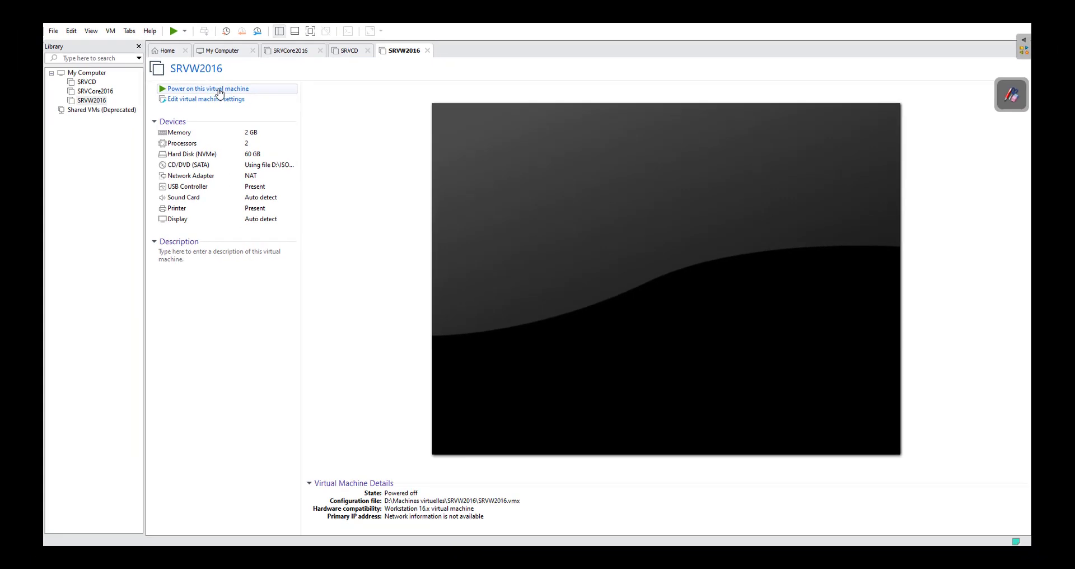
- Try to power on SRVW2016 and boot the Windows Server 2016 installer from its disc image
click(218, 90)
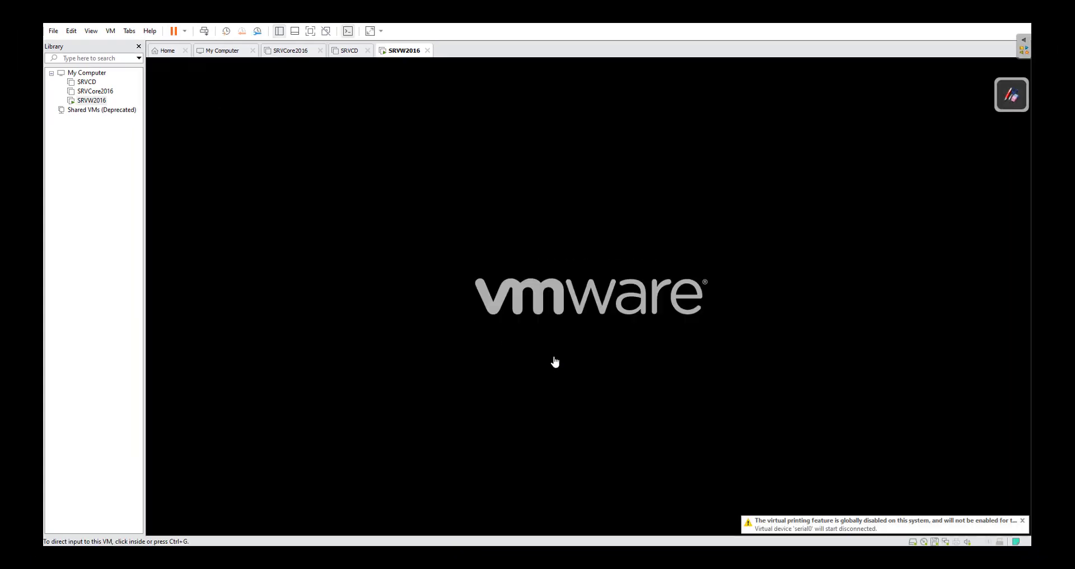
click(555, 362)
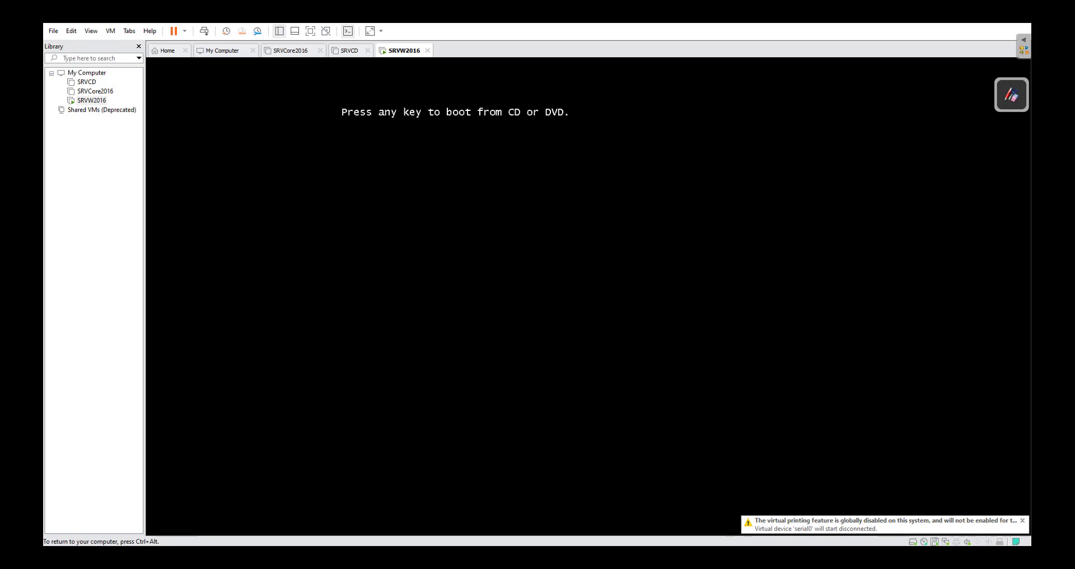
key(Return)
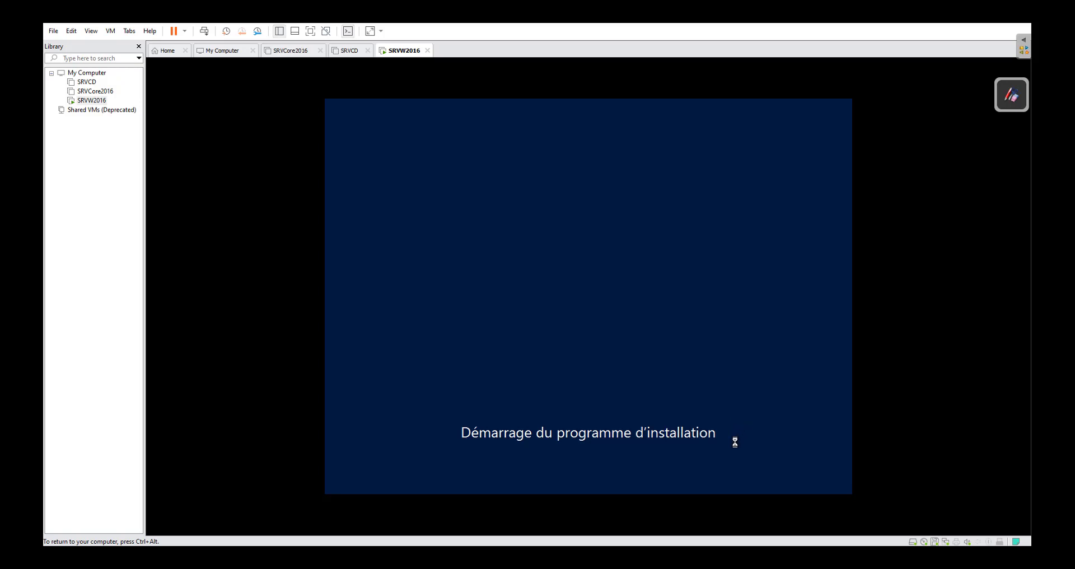
key(ctrl+alt)
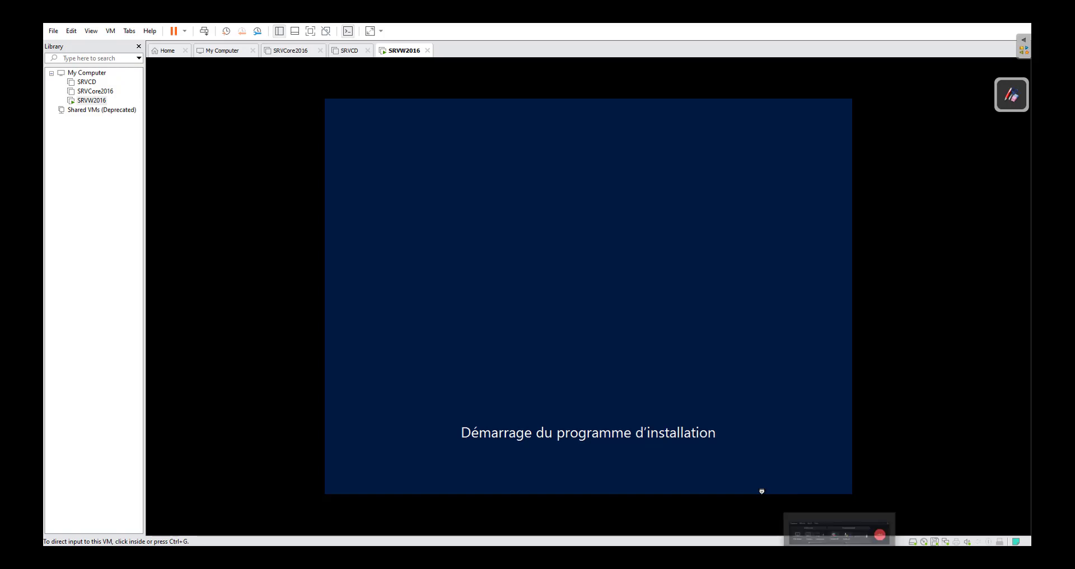
mouse_move(903, 525)
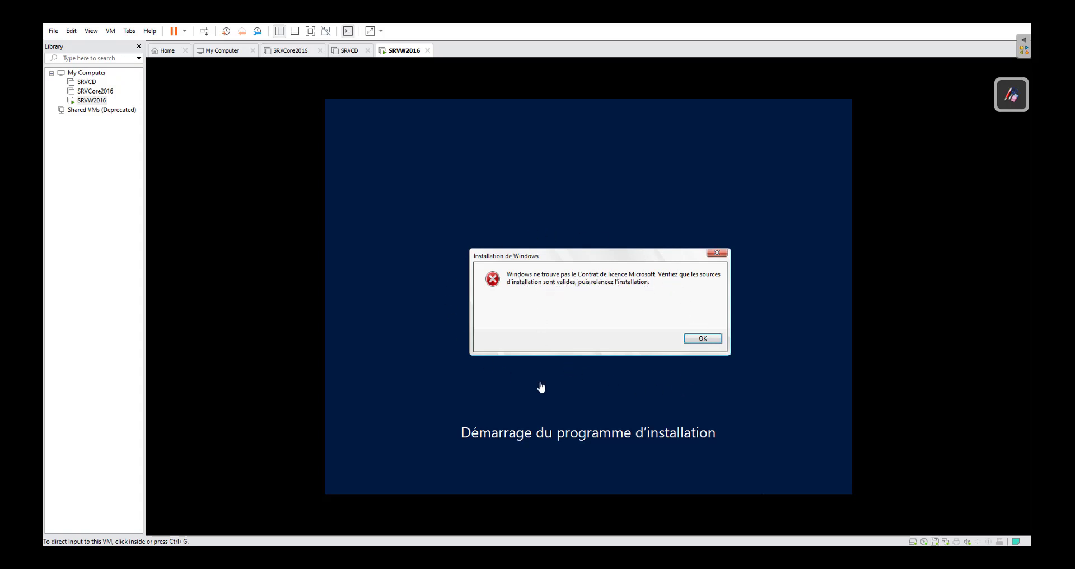
- Dismiss the Windows installer's dialog and shut down the SRVW2016 virtual machine
click(703, 340)
click(703, 339)
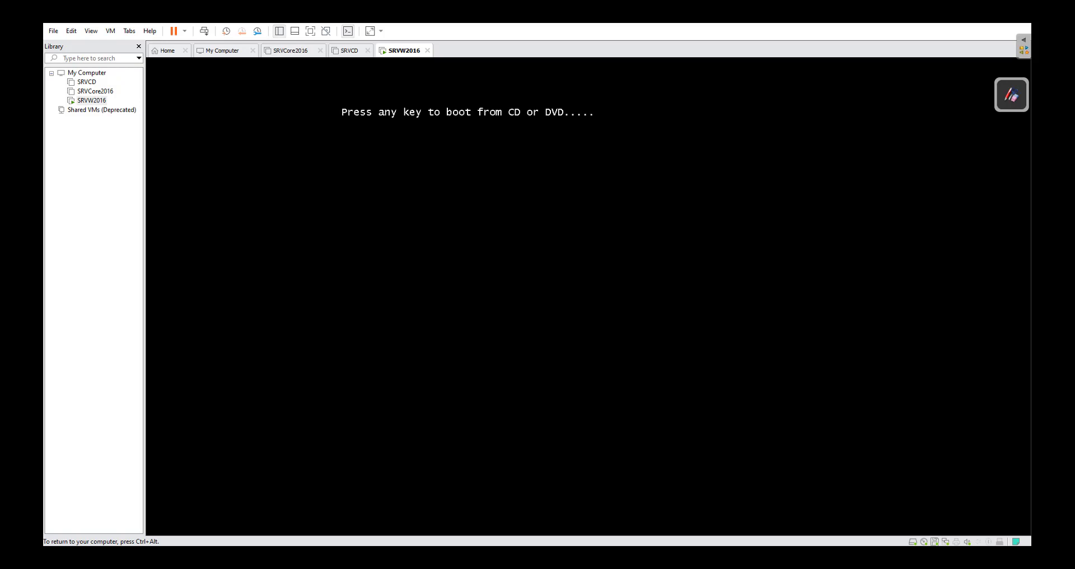
key(ctrl+alt)
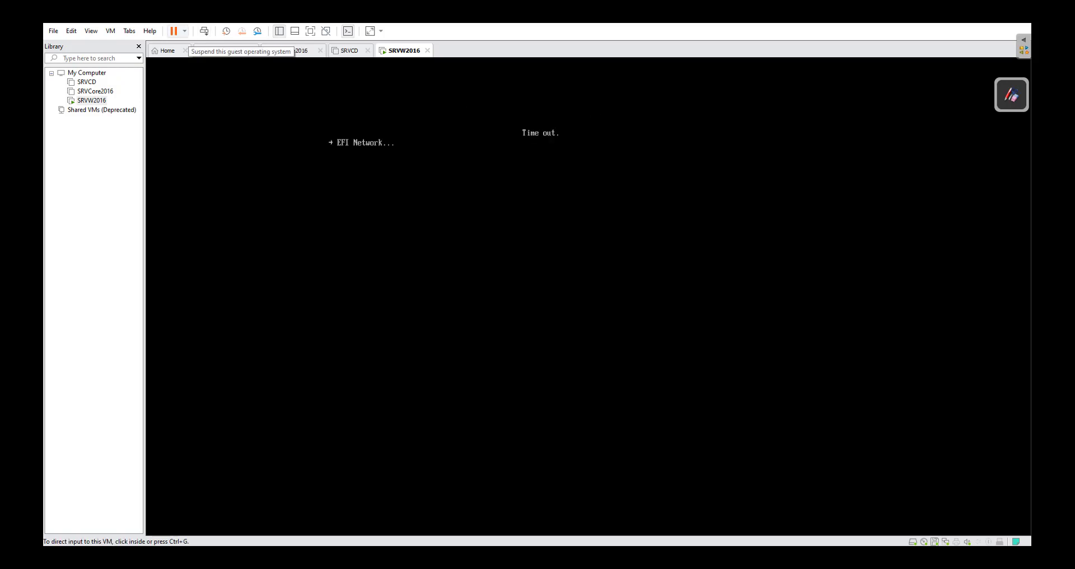
click(185, 31)
click(105, 57)
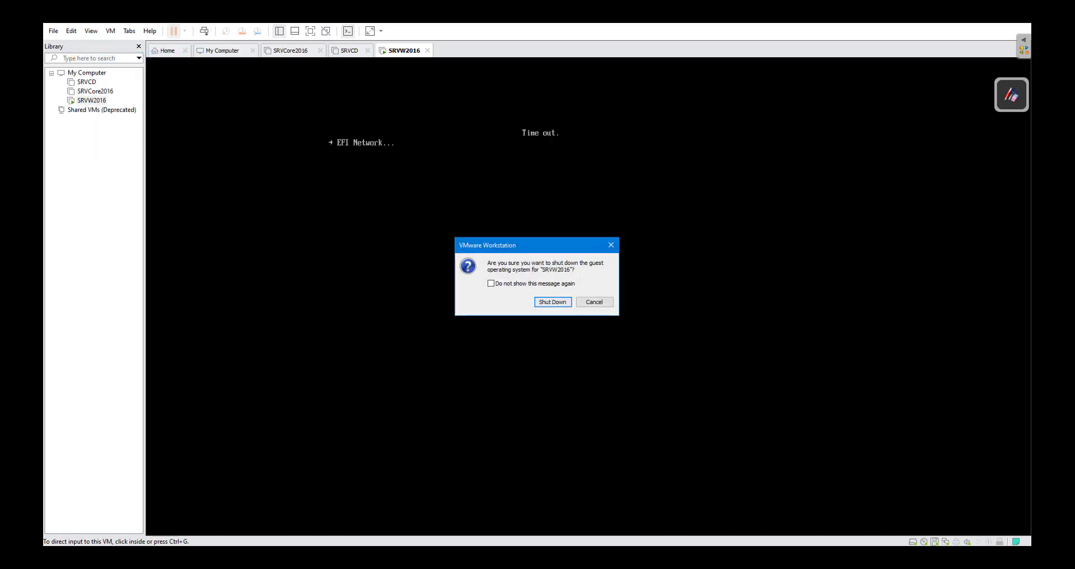
click(552, 301)
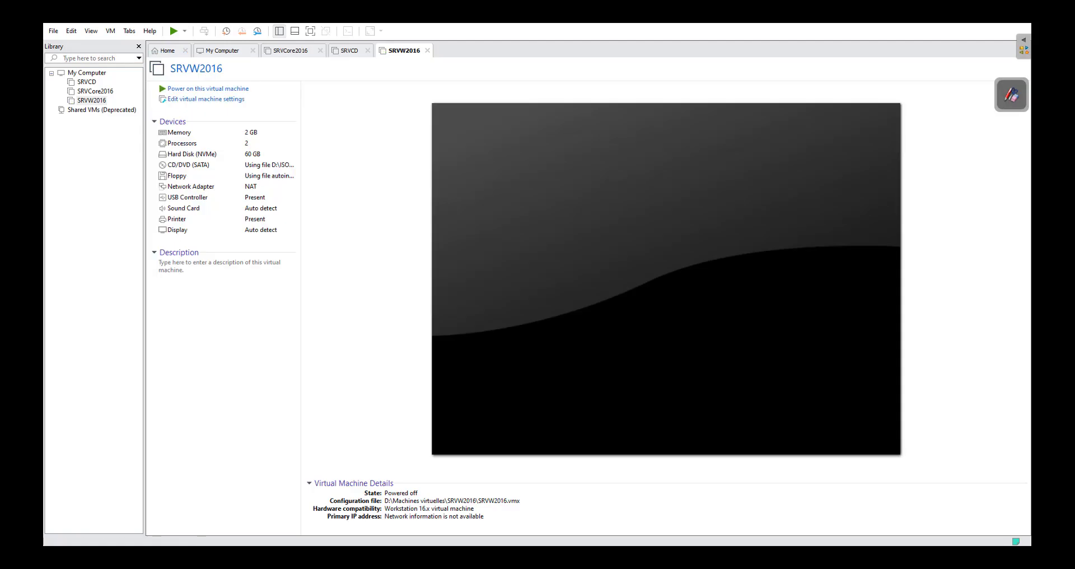
- Remove the SRVW2016 virtual machine from the library and confirm its removal
click(85, 101)
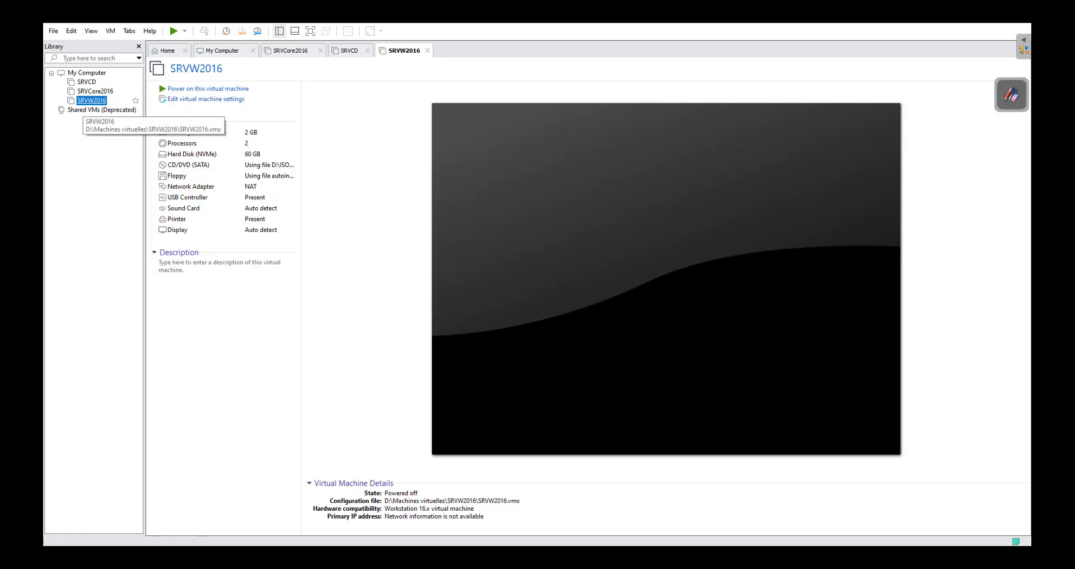
right_click(96, 100)
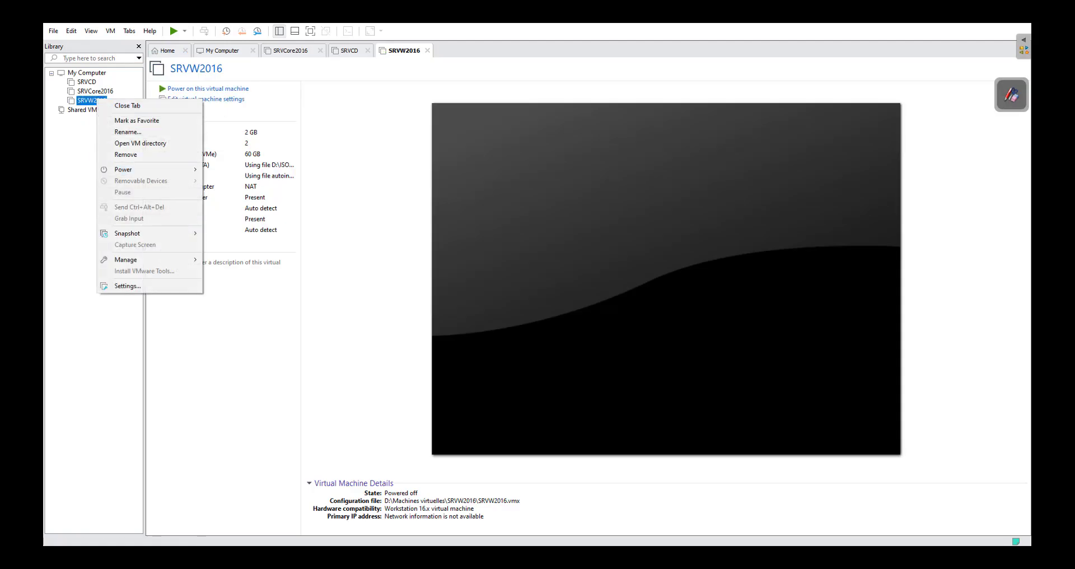
click(125, 154)
click(554, 298)
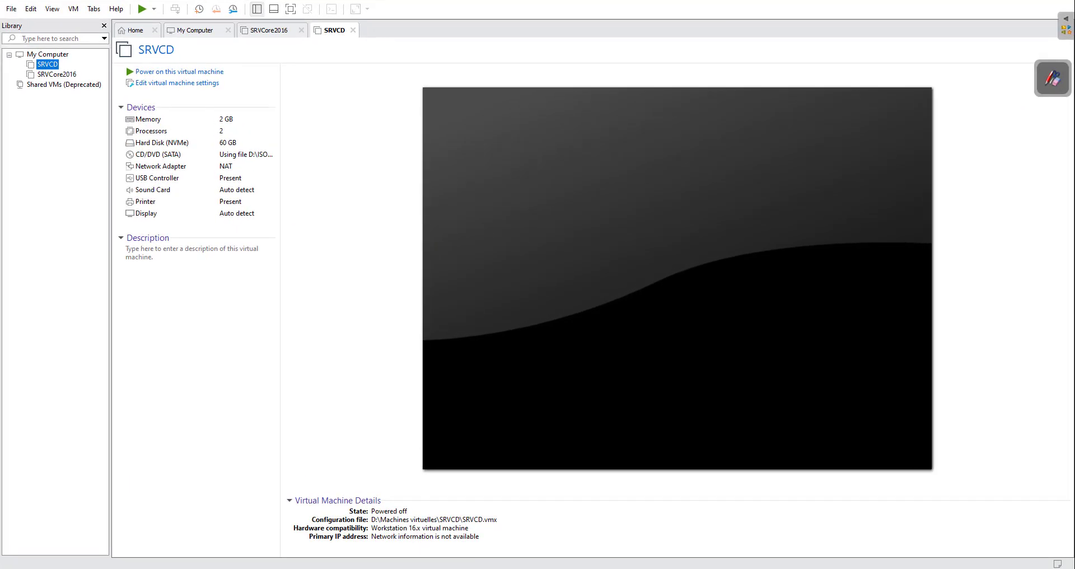
- Switch to File Explorer, delete all files in D:\Machines virtuelles\SRVW2016, and return to VMware Workstation
key(alt+Tab)
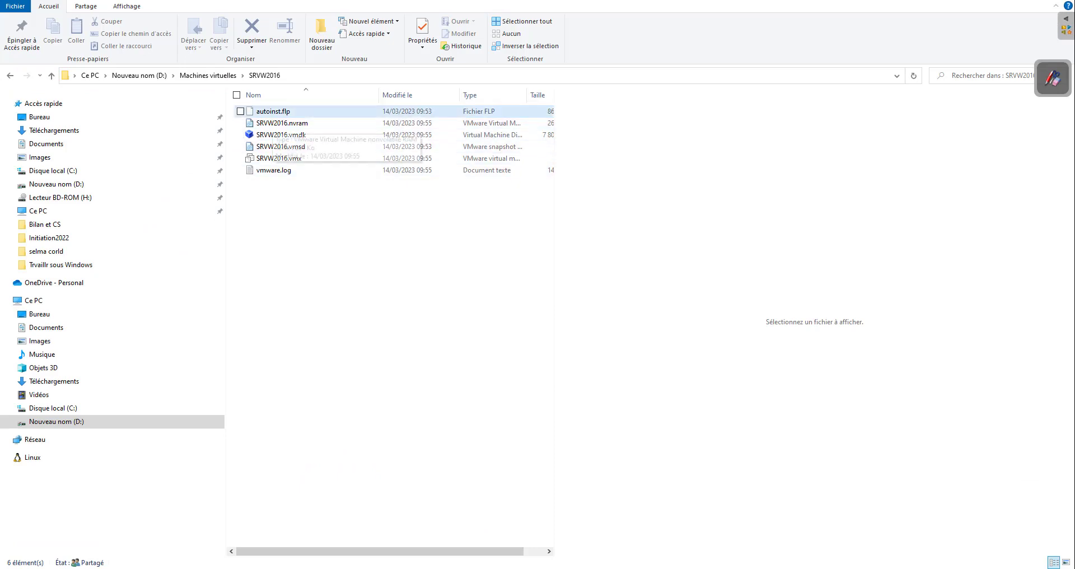
click(291, 111)
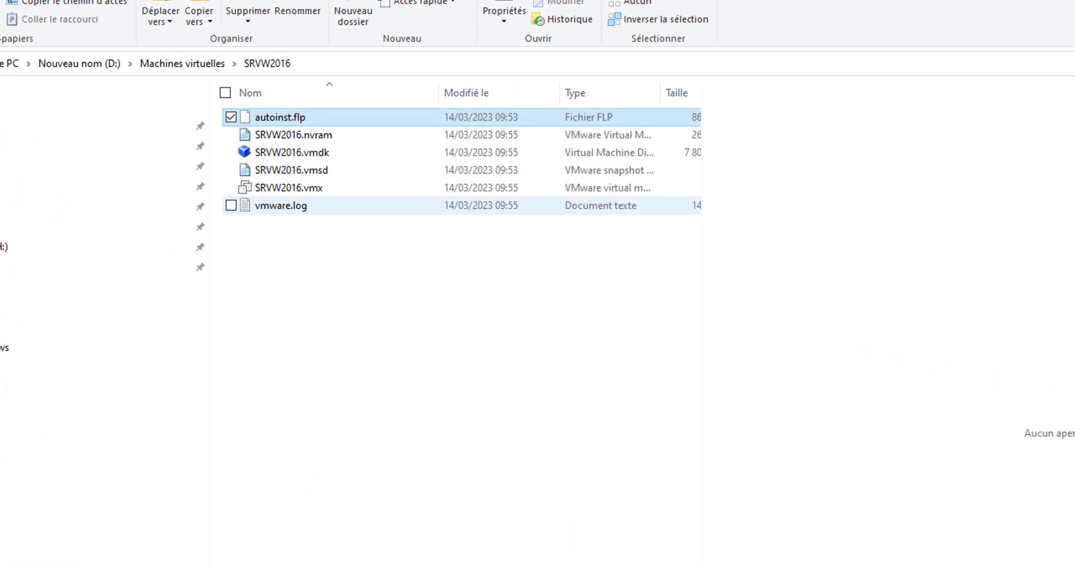
key(ctrl+a)
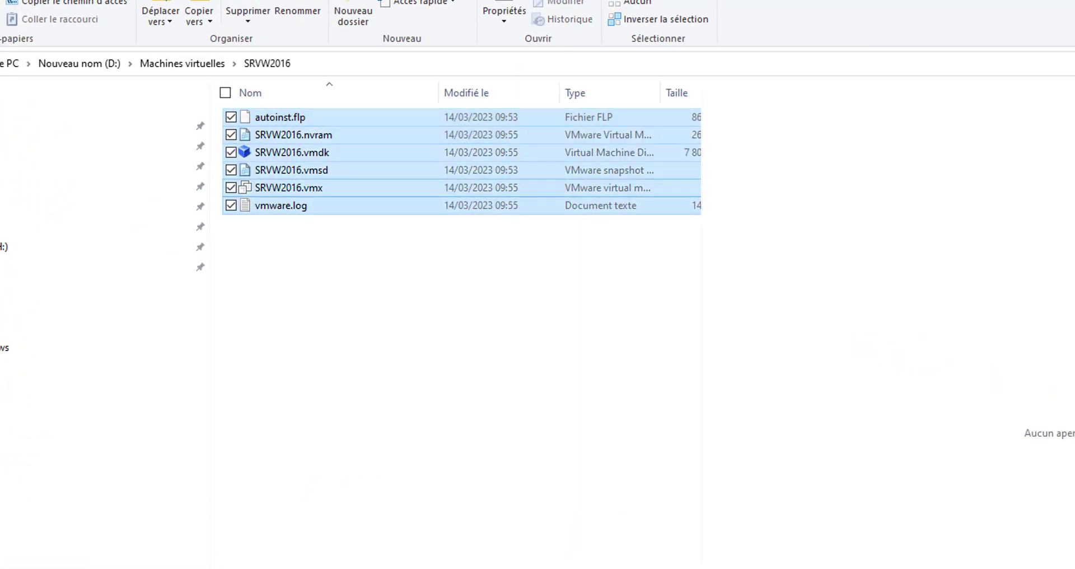
key(Delete)
key(Return)
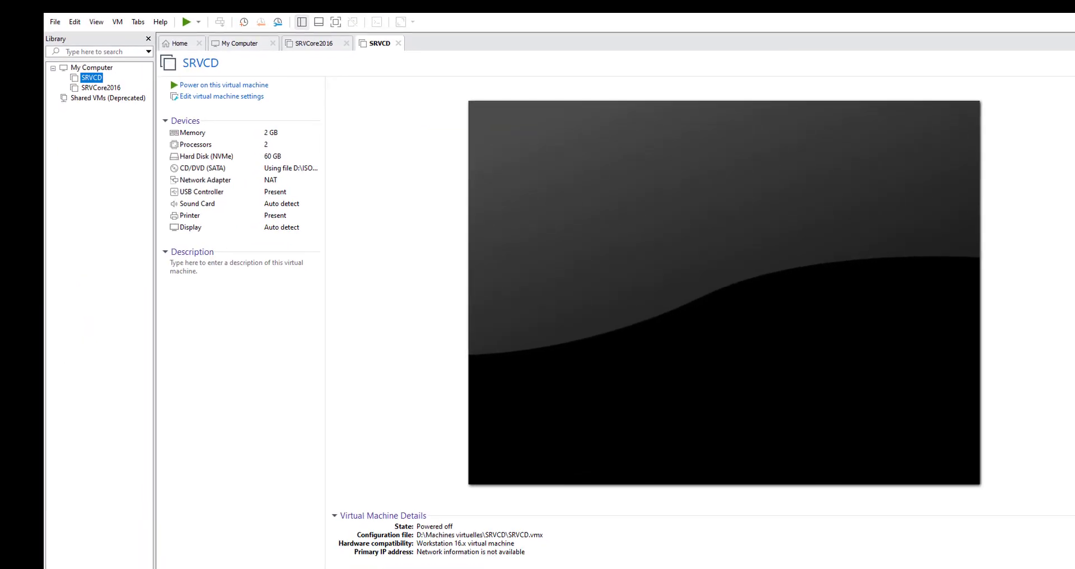
- Start a new virtual machine with the operating system installed later, using Microsoft Windows and version Windows Server 2016
click(76, 23)
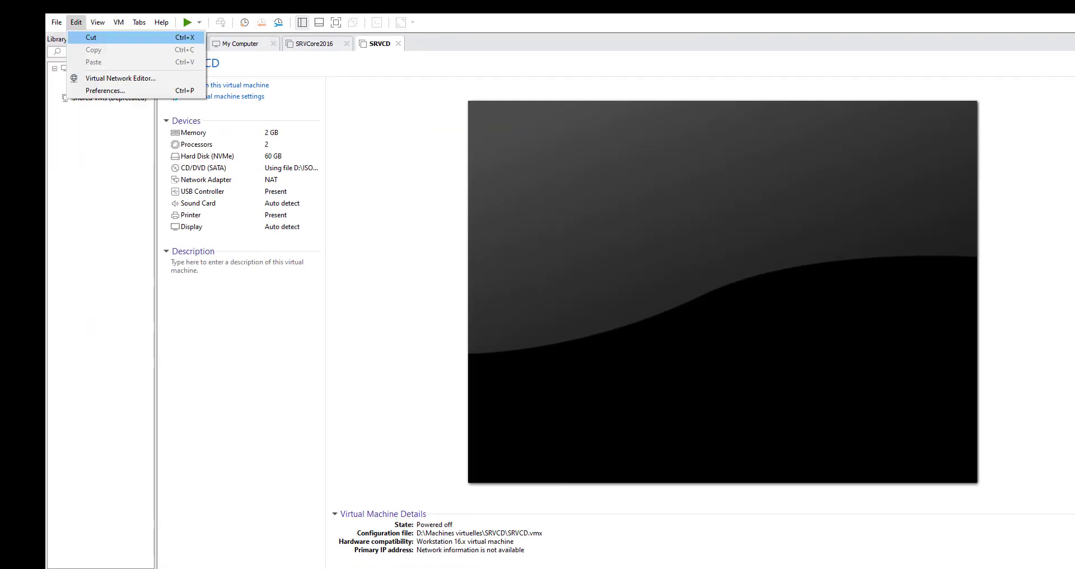
mouse_move(57, 22)
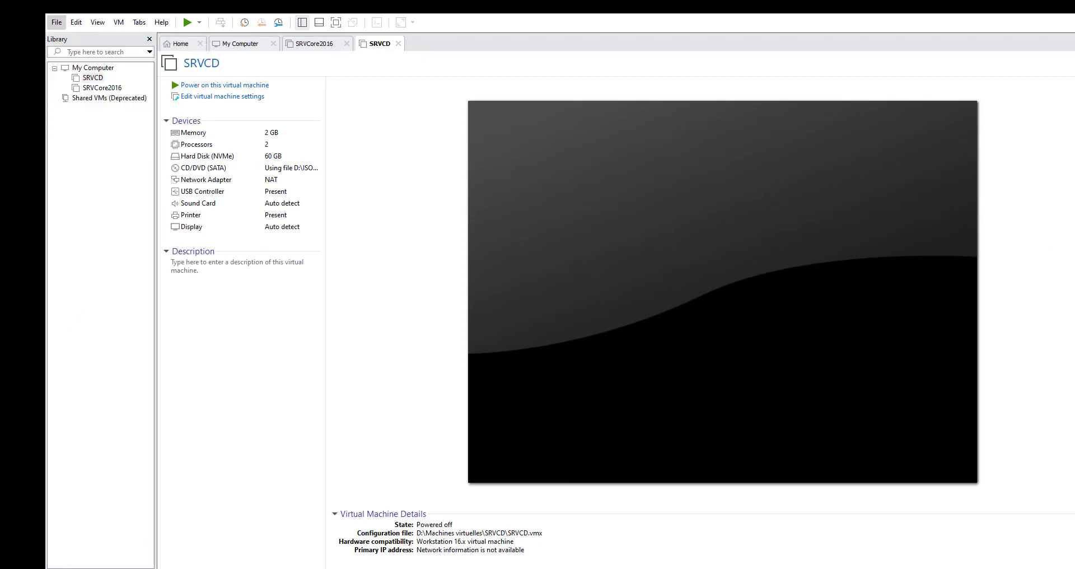
key(Return)
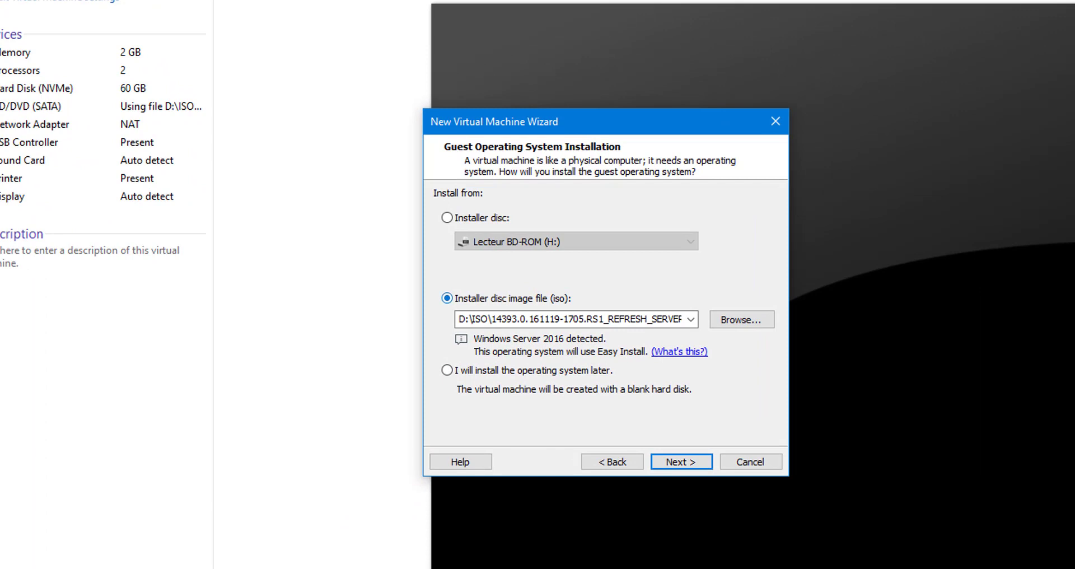
click(446, 369)
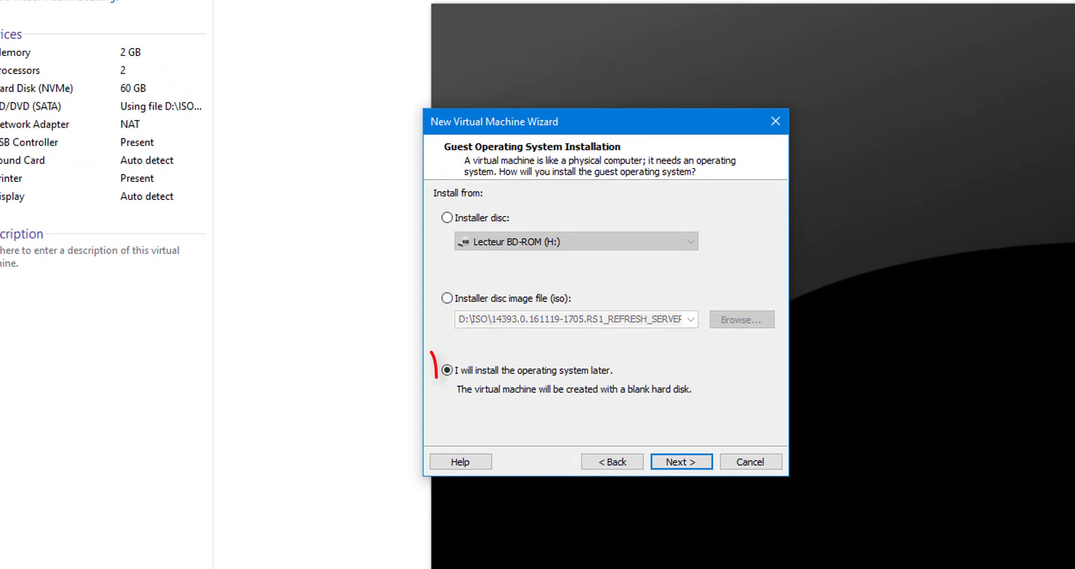
key(Return)
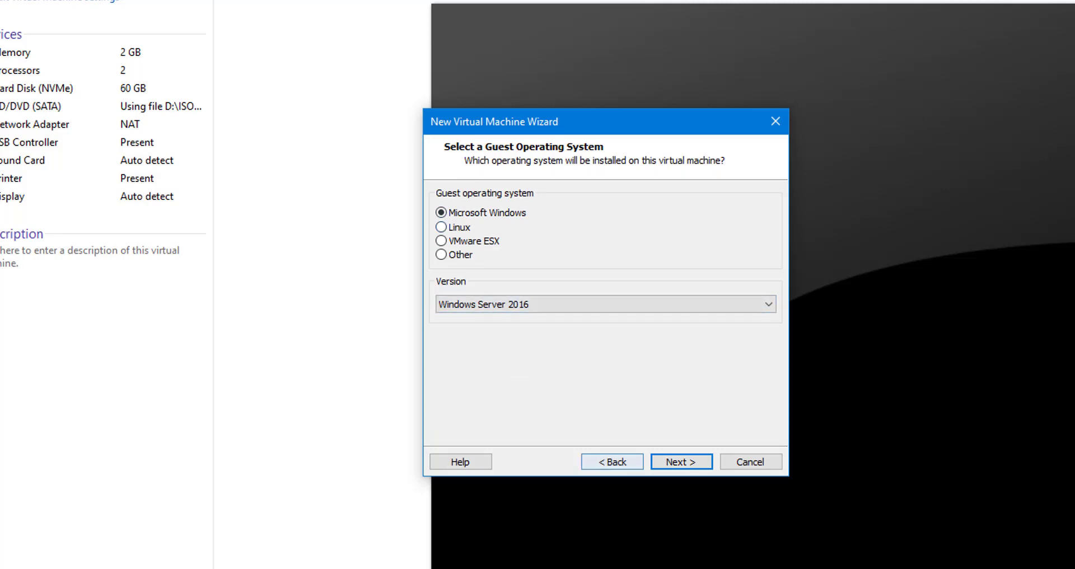
click(681, 462)
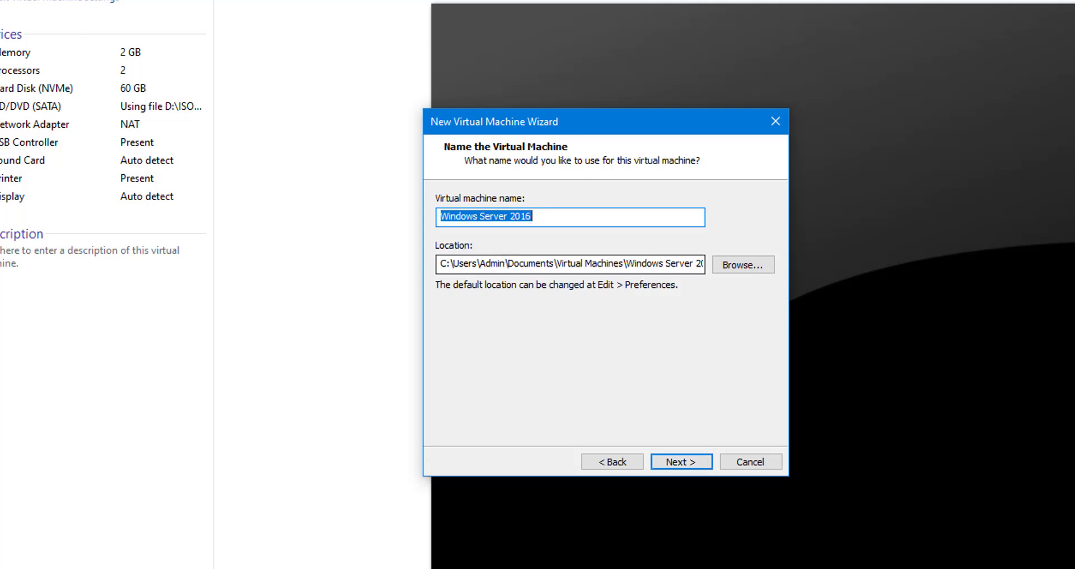
- Name the new virtual machine SRVW2016
key(BackSpace)
text(S)
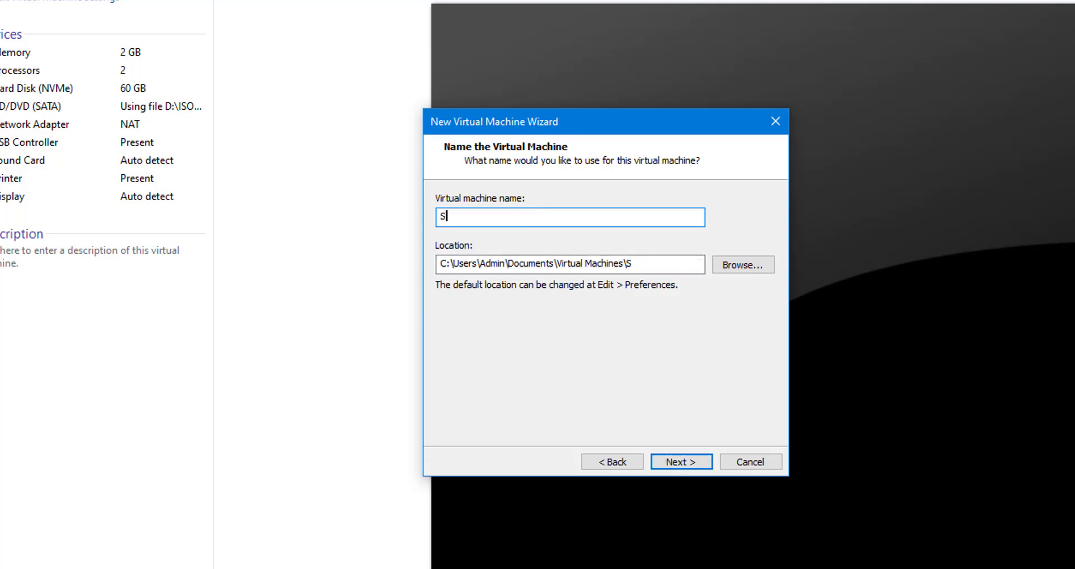
text(RVW2016)
- Set the virtual machine's location to the folder D:\Machines virtuelles\SRVW2016 and accept the name and location
key(Tab)
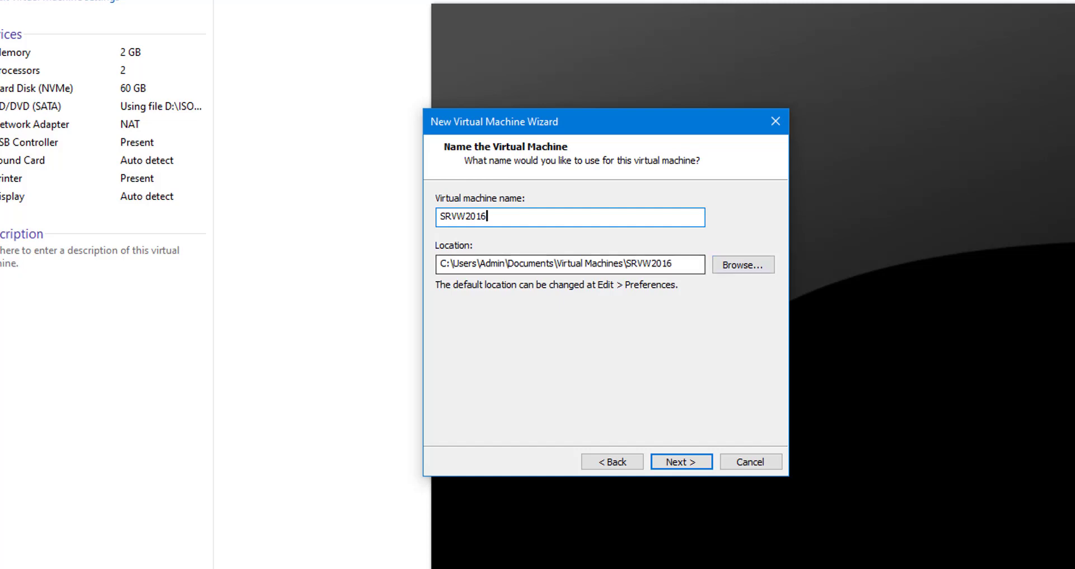
key(Tab)
key(Return)
scroll(599, 312, down, 3)
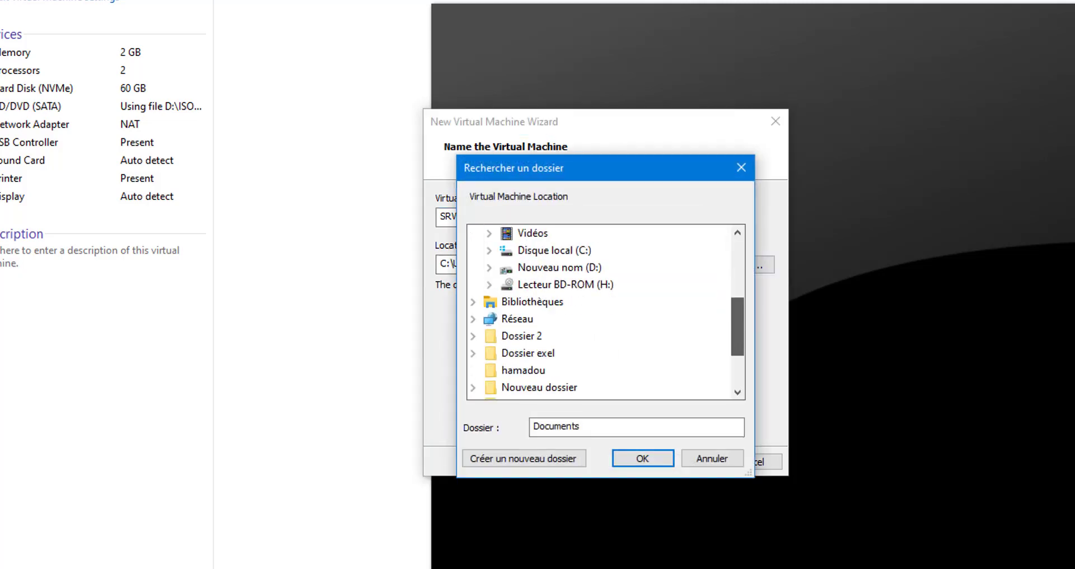
click(560, 267)
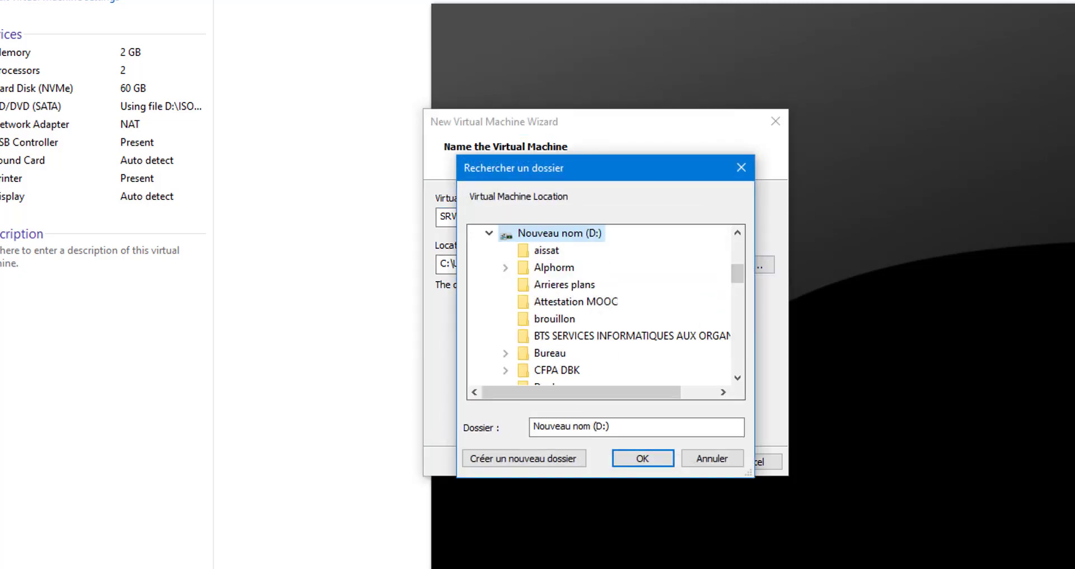
scroll(560, 267, down, 6)
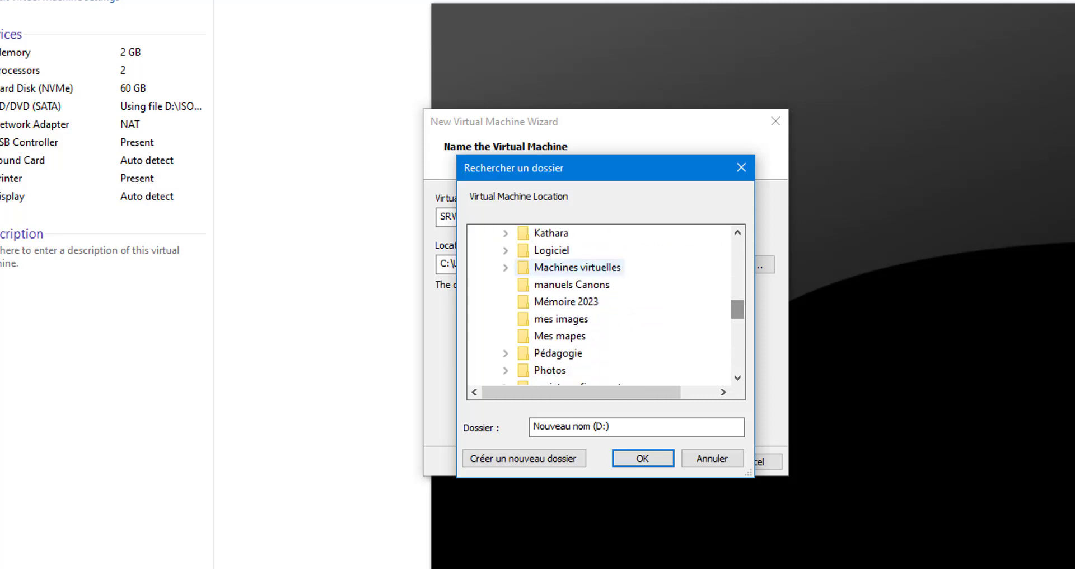
double_click(577, 267)
click(574, 335)
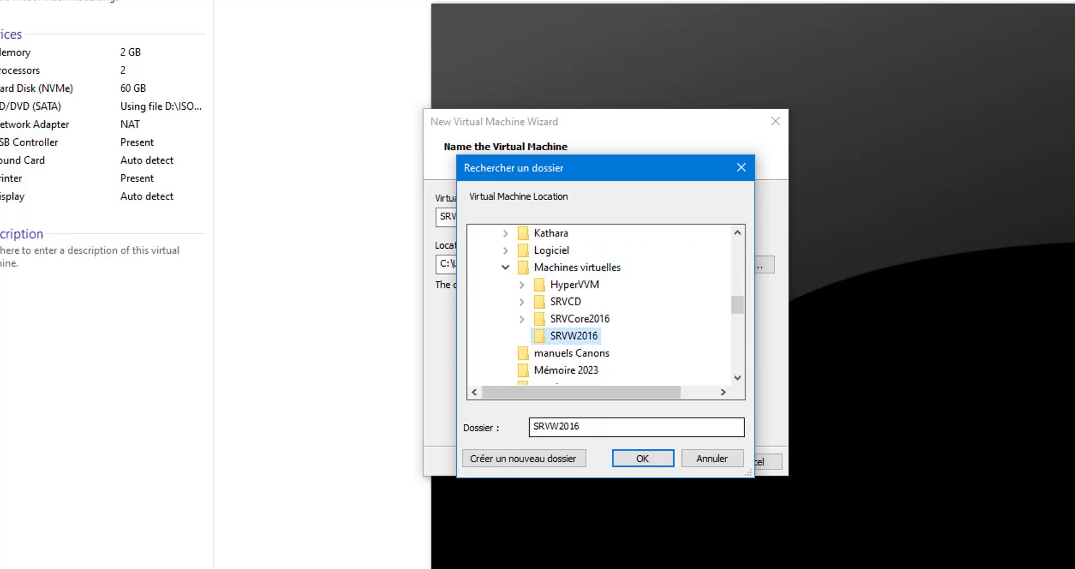
key(Return)
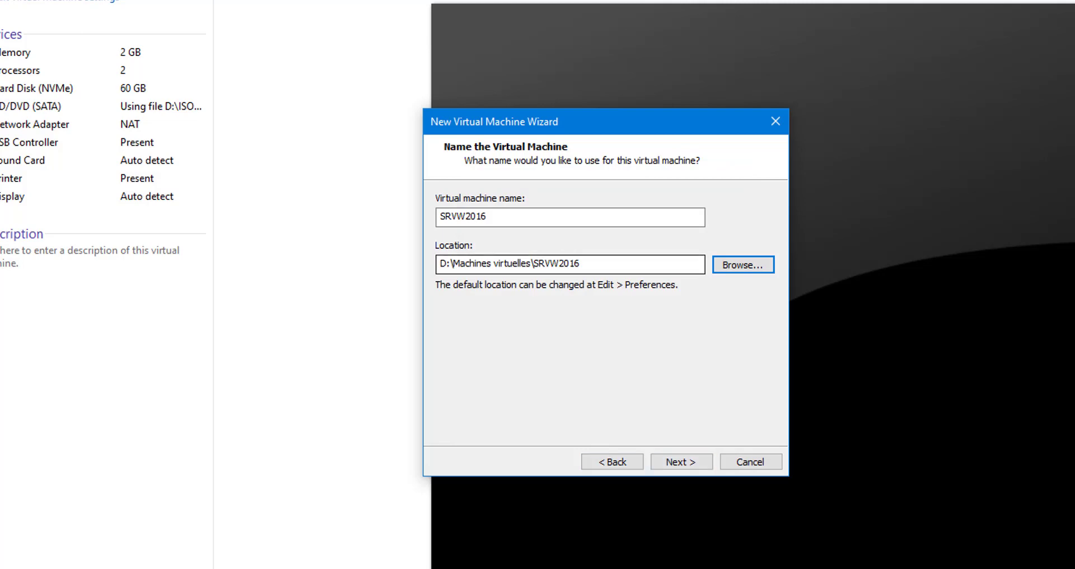
key(Return)
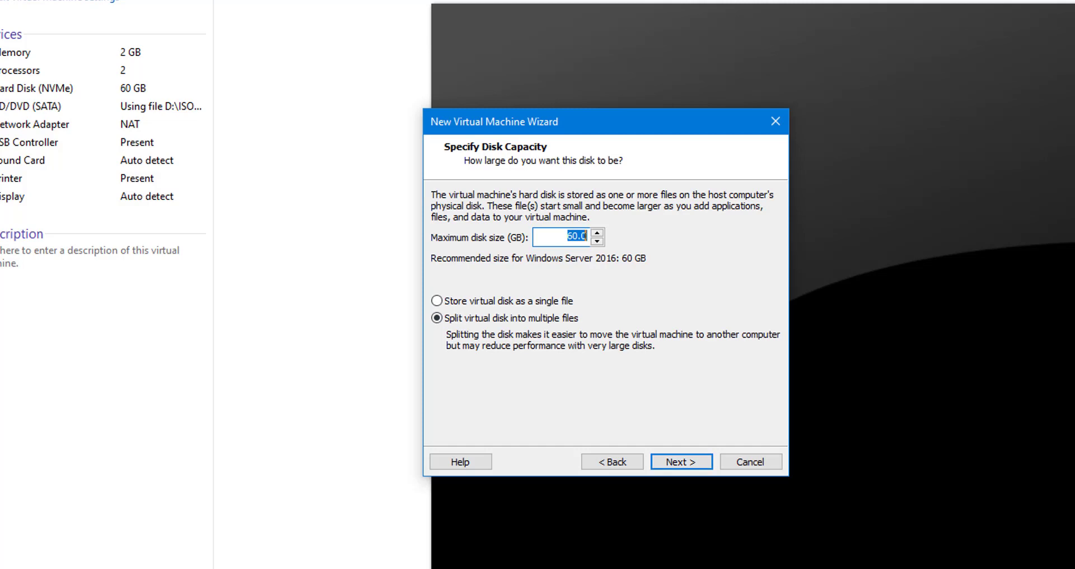
- Store the 60 GB virtual disk as a single file and finish creating the virtual machine
key(Tab)
key(Up)
key(Return)
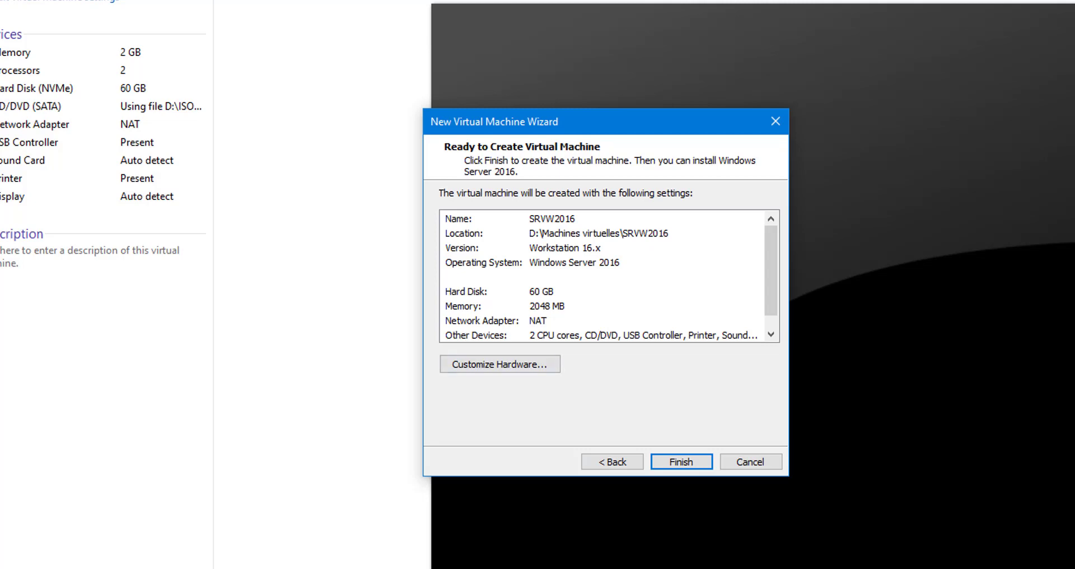
key(Return)
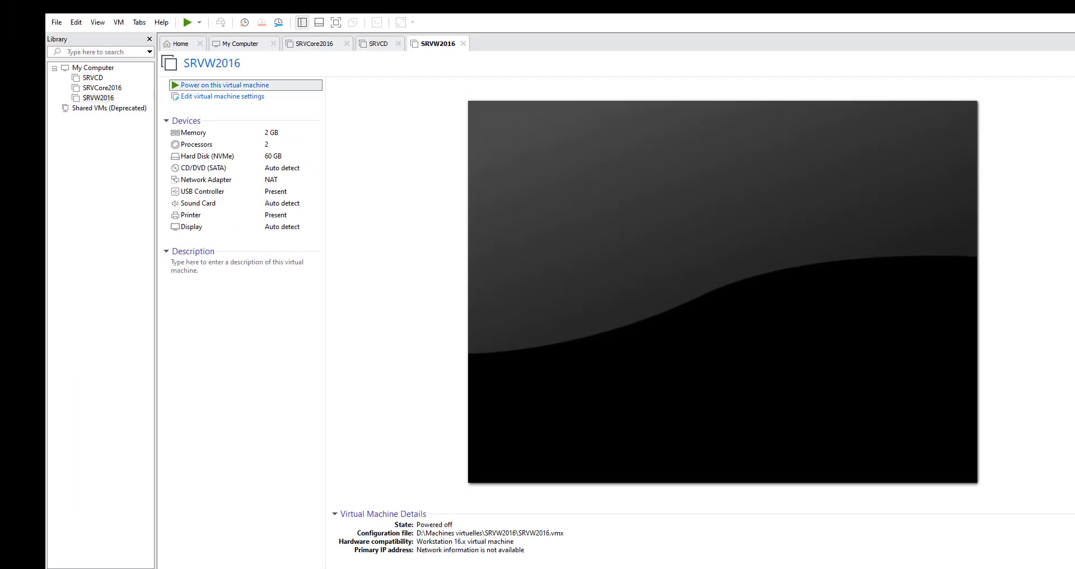
- Try to boot SRVW2016 without an installation disc, and shut the virtual machine down
click(213, 84)
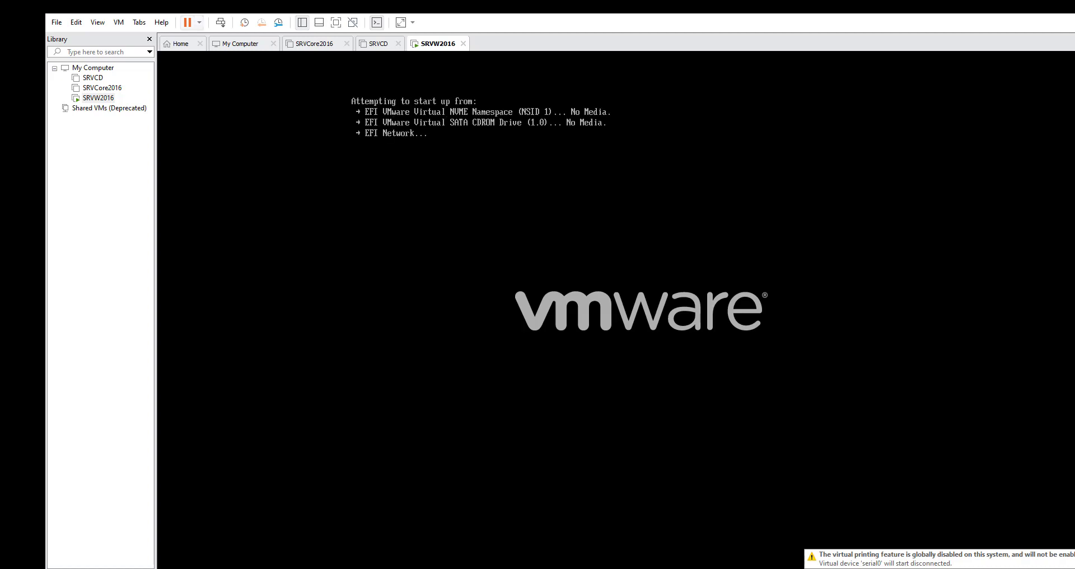
click(199, 23)
click(112, 50)
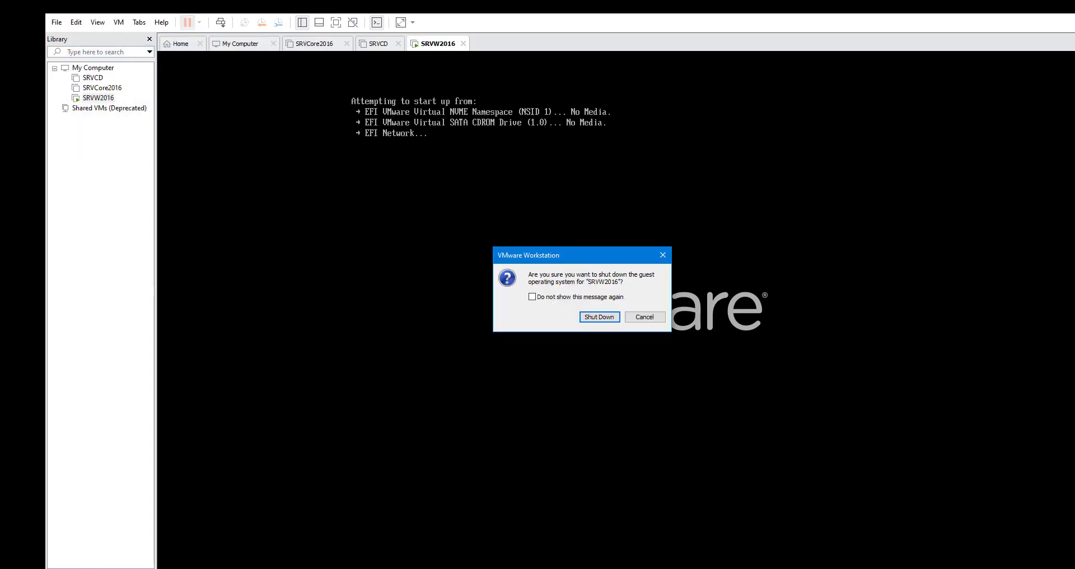
click(600, 317)
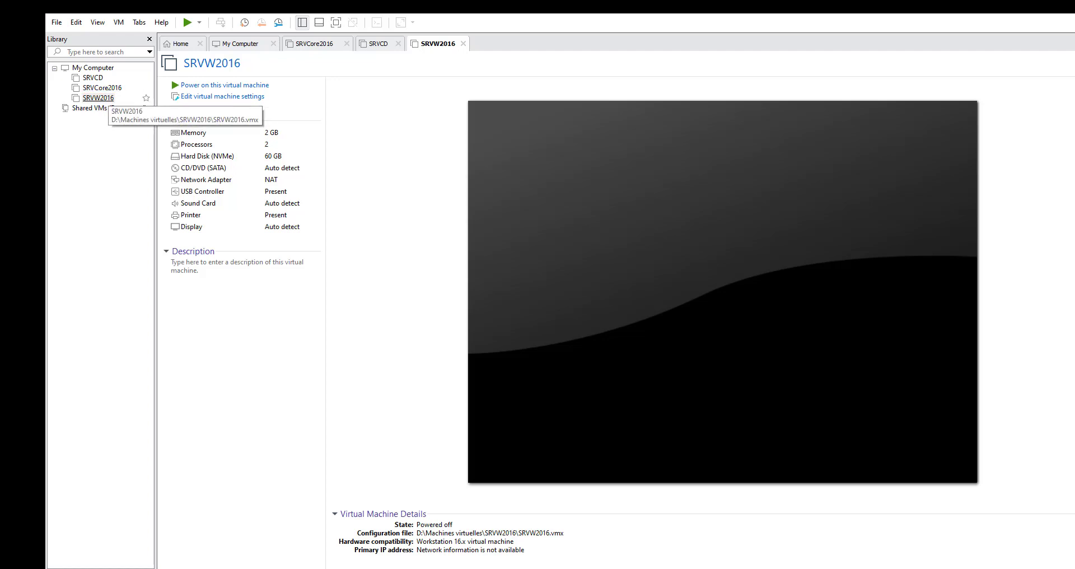
- Set SRVW2016's CD/DVD drive to use the ISO image 14393.0.161119-1705.RS1_REFRESH_SERVER_EVAL_X64FRE_FR-FR.ISO from D:\ISO
right_click(104, 97)
click(138, 299)
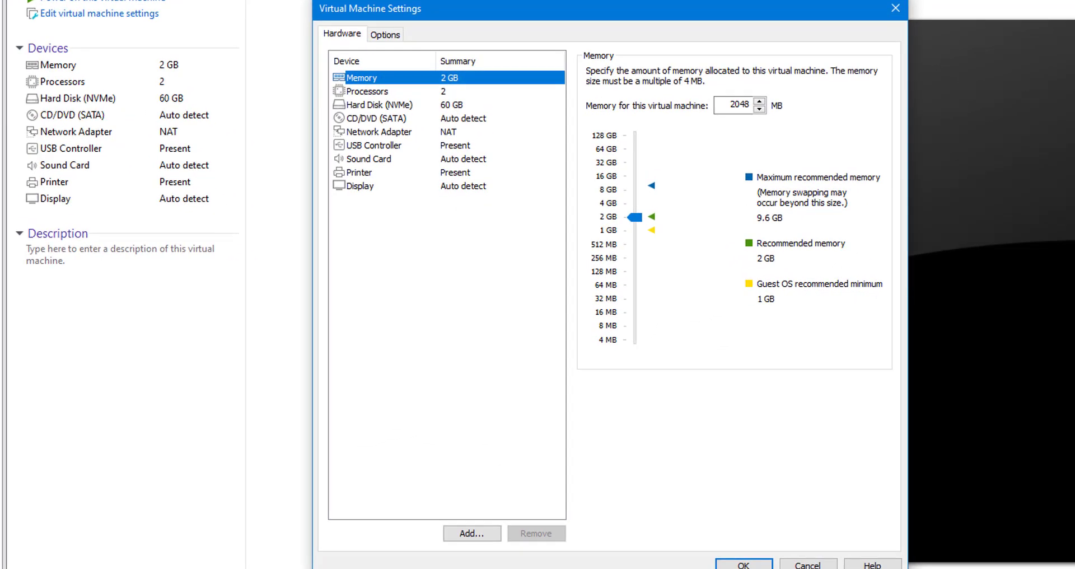
click(418, 170)
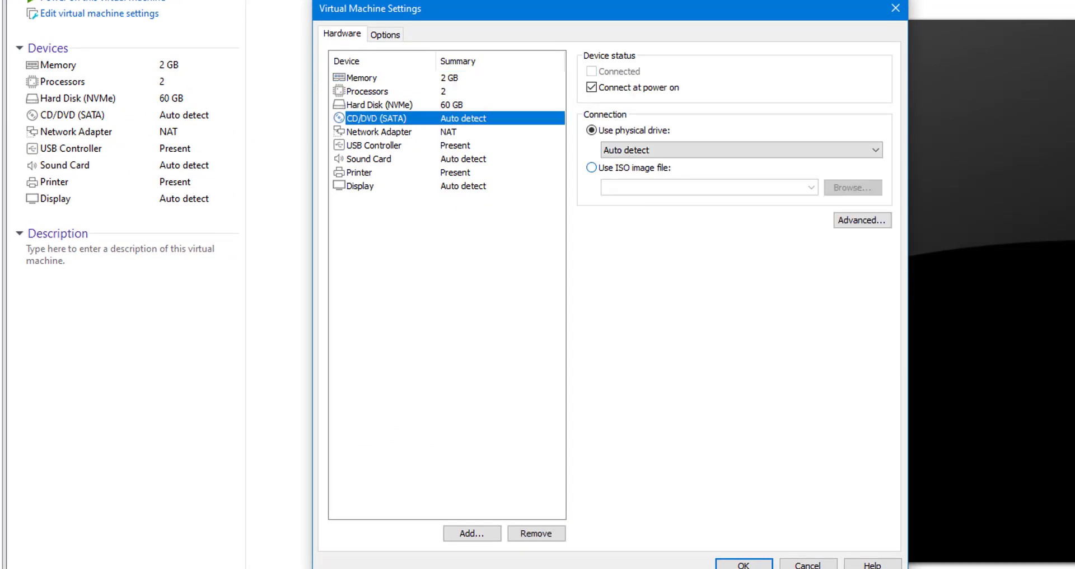
click(592, 167)
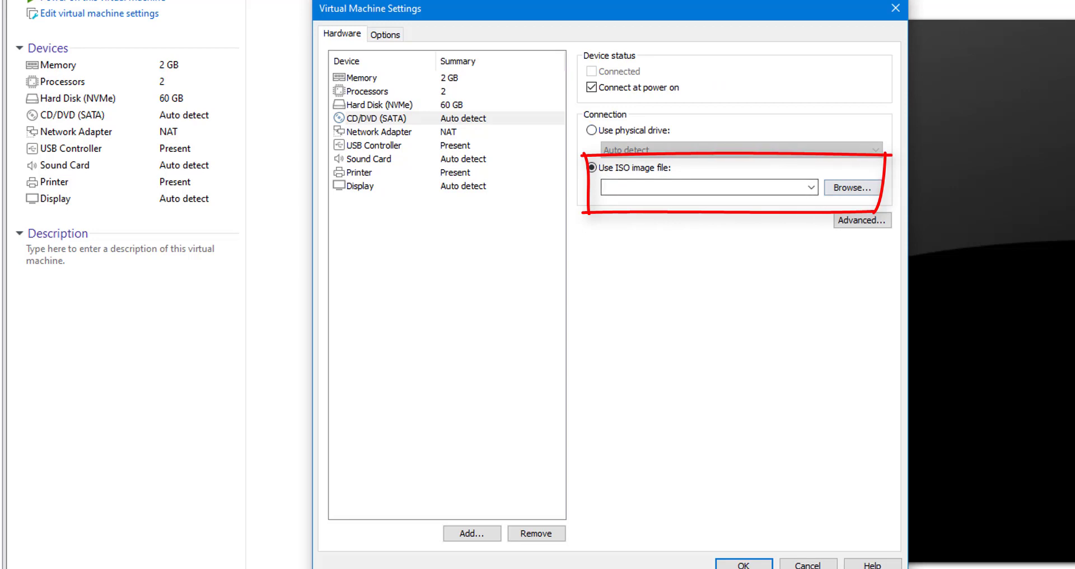
click(851, 187)
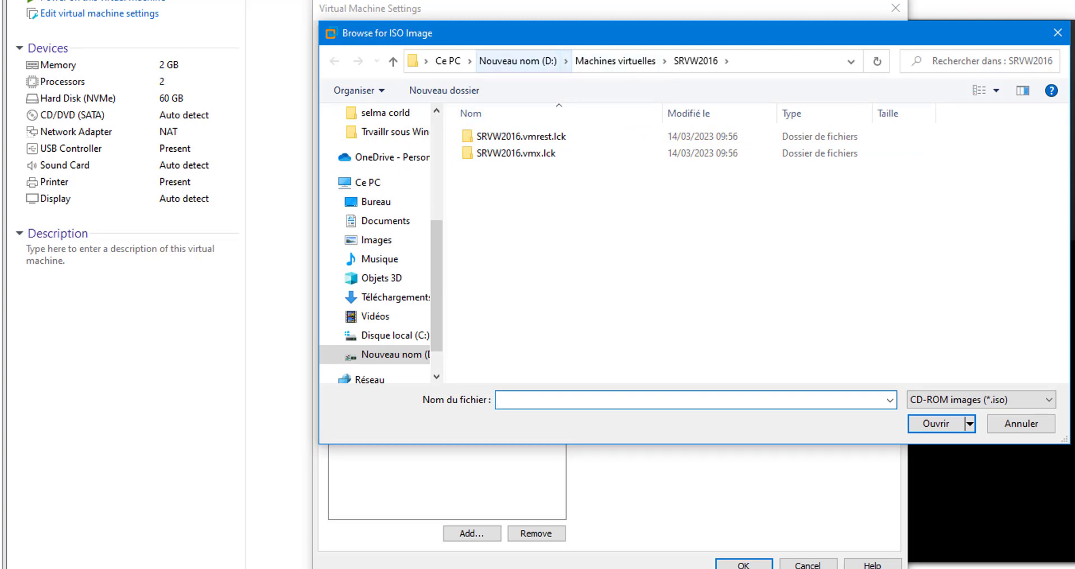
click(518, 60)
double_click(484, 307)
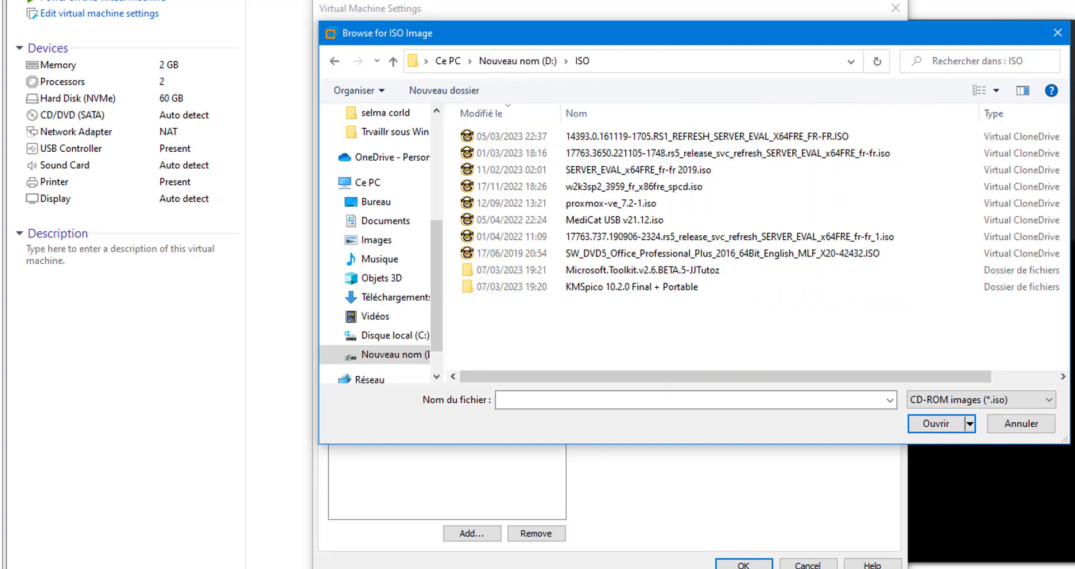
click(616, 136)
click(936, 424)
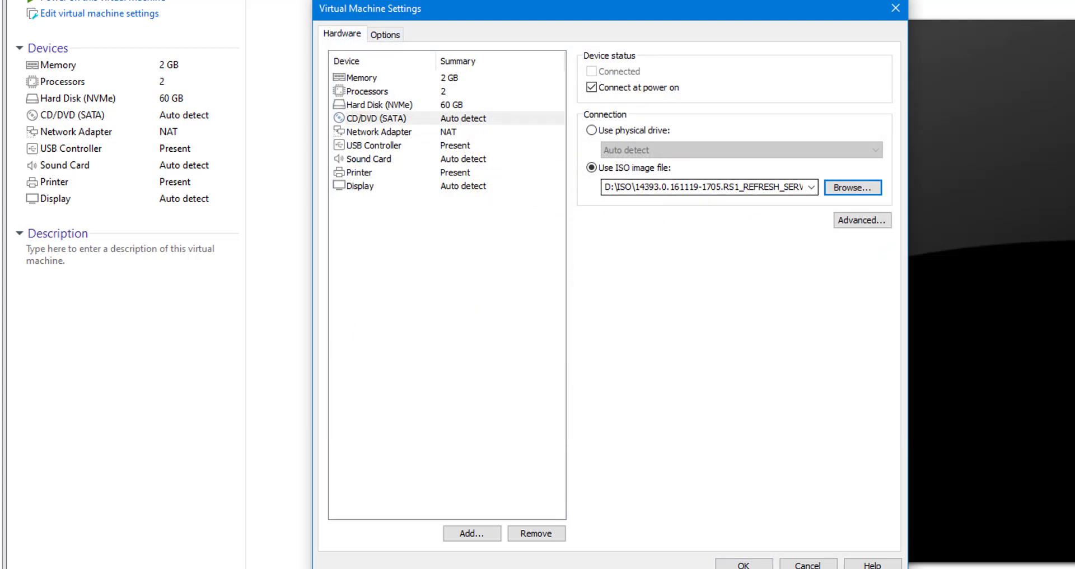
click(743, 564)
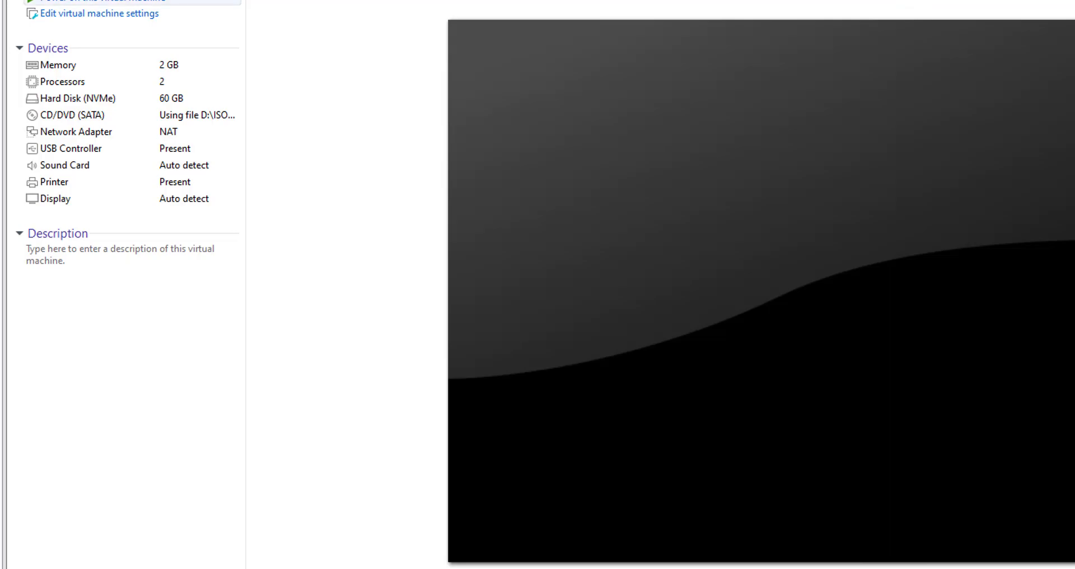
- Power on SRVW2016 and boot it from the CD/DVD to start the Windows installer
click(103, 1)
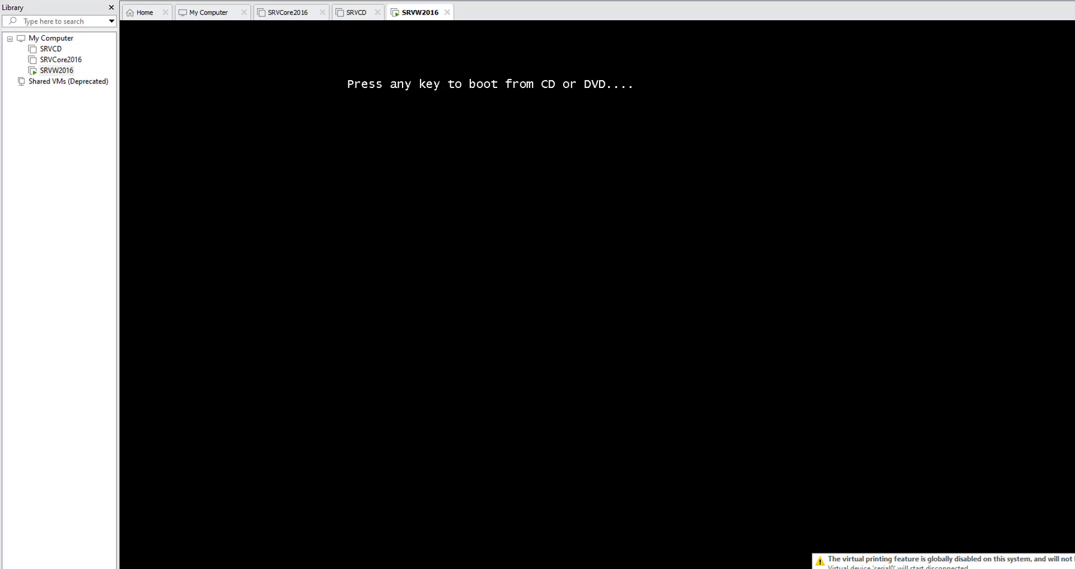
key(Return)
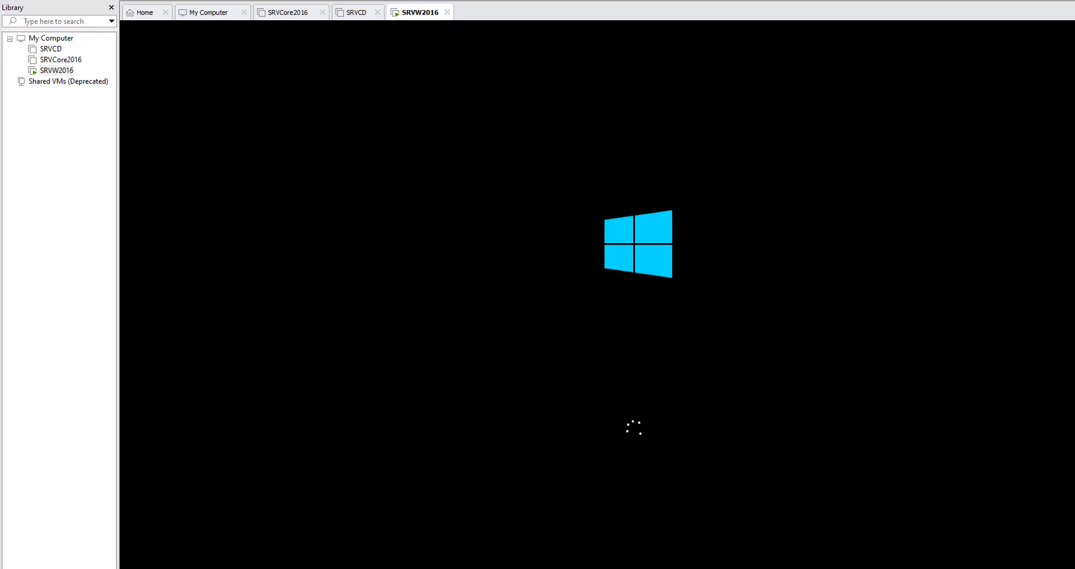
- Keep Français (France) as language and format with the Français keyboard, and start installing Windows Server 2016
click(926, 567)
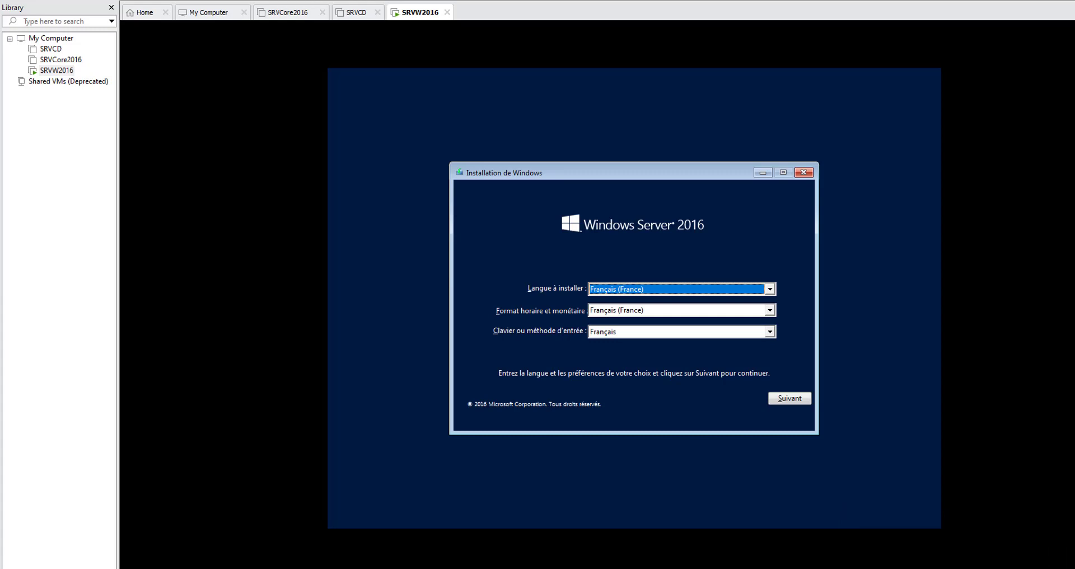
click(784, 398)
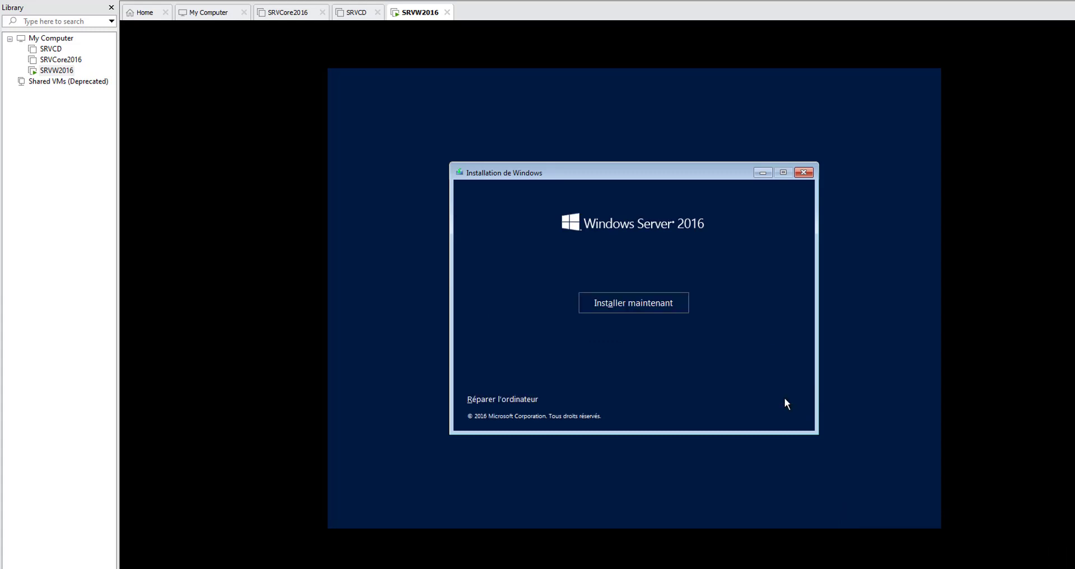
click(647, 305)
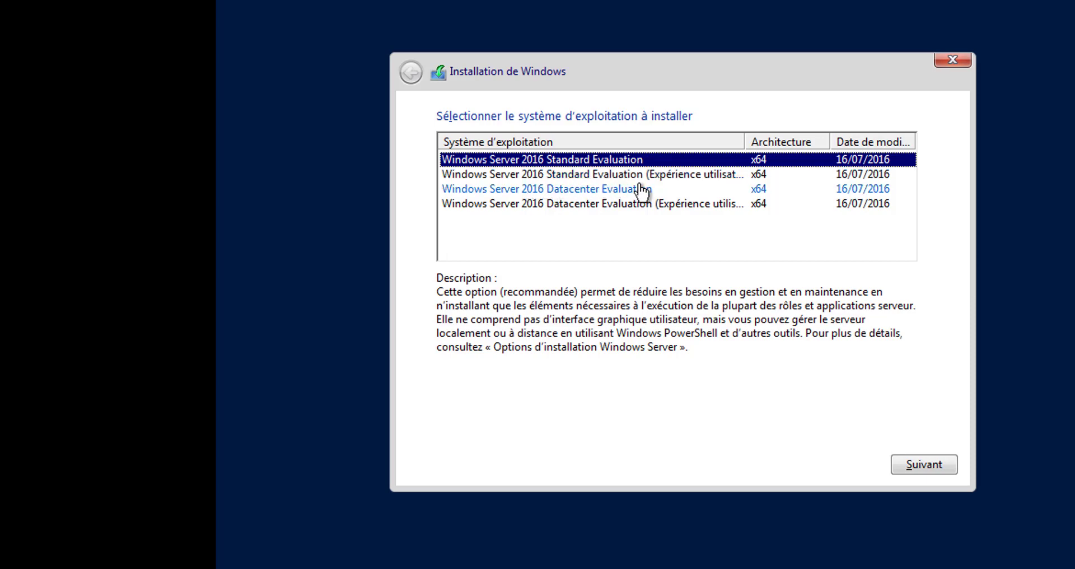
- Choose Windows Server 2016 Standard Evaluation (Expérience utilisateur) as the operating system to install
click(664, 177)
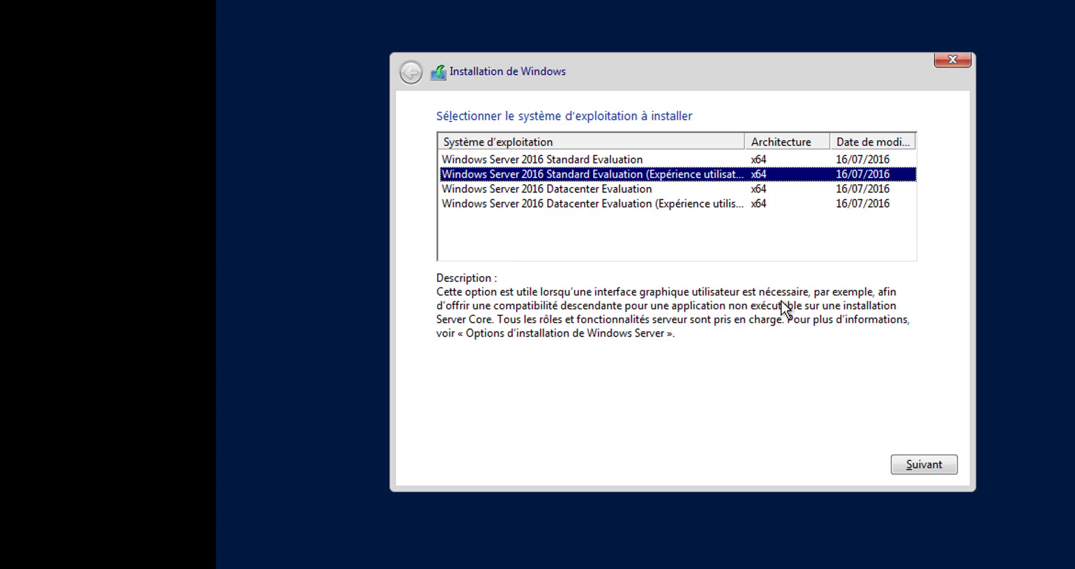
click(628, 160)
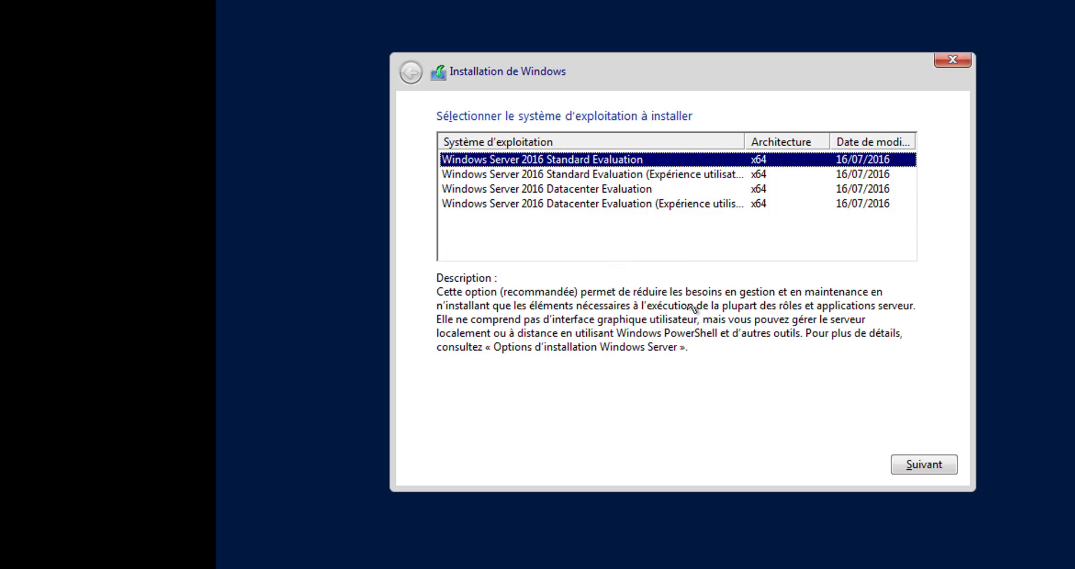
click(629, 178)
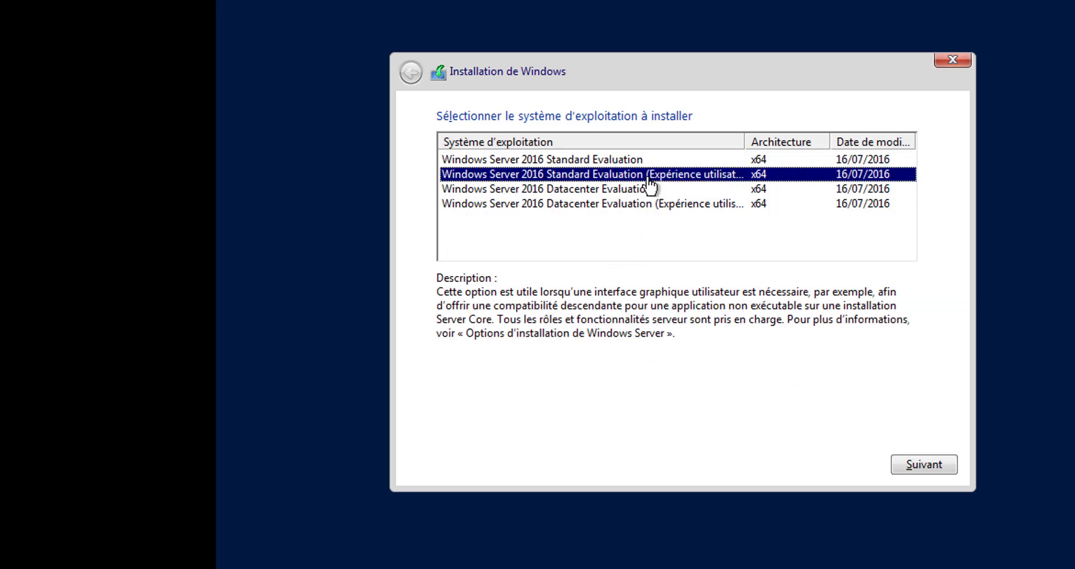
click(926, 464)
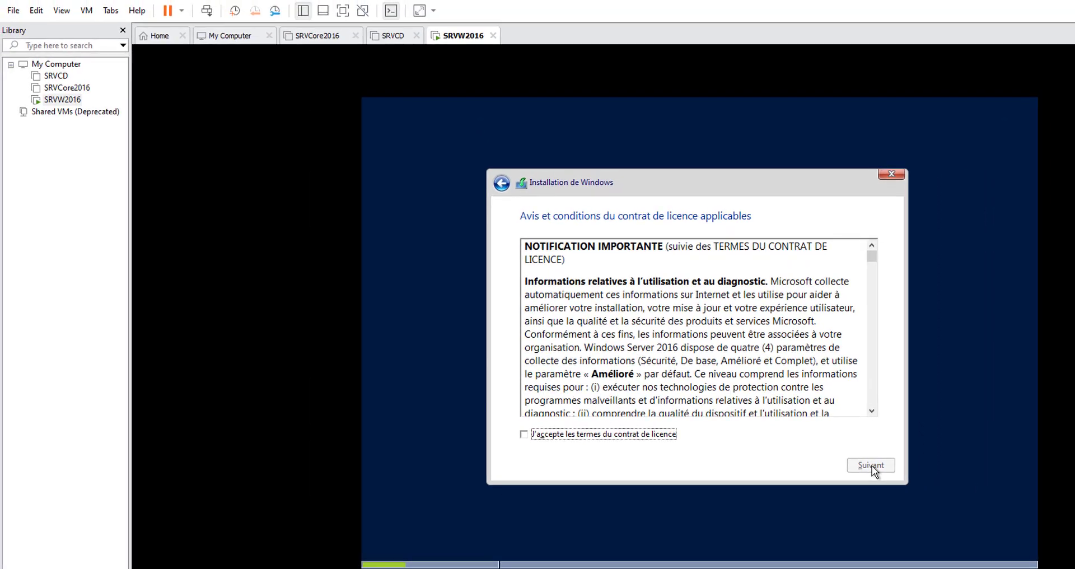
- Accept the licence terms and run a custom, Windows-only installation on the unallocated space of Lecteur 0
click(585, 436)
click(874, 467)
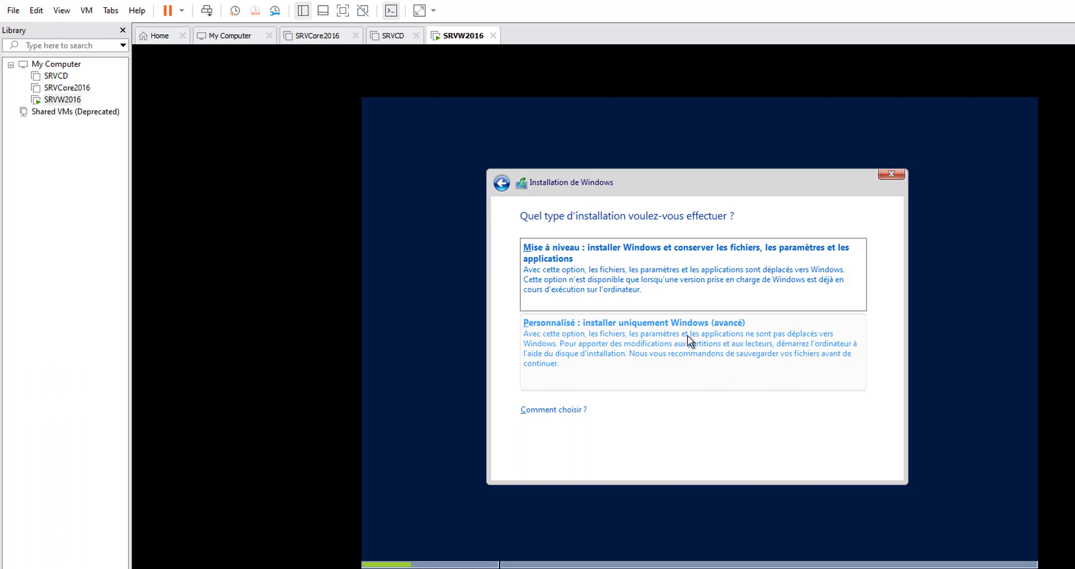
click(661, 343)
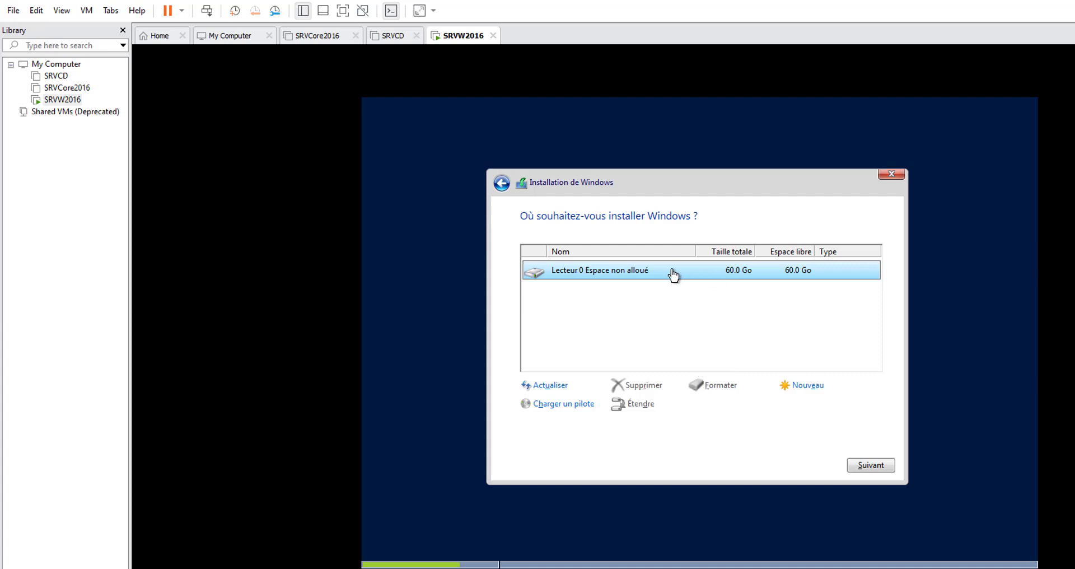
click(870, 466)
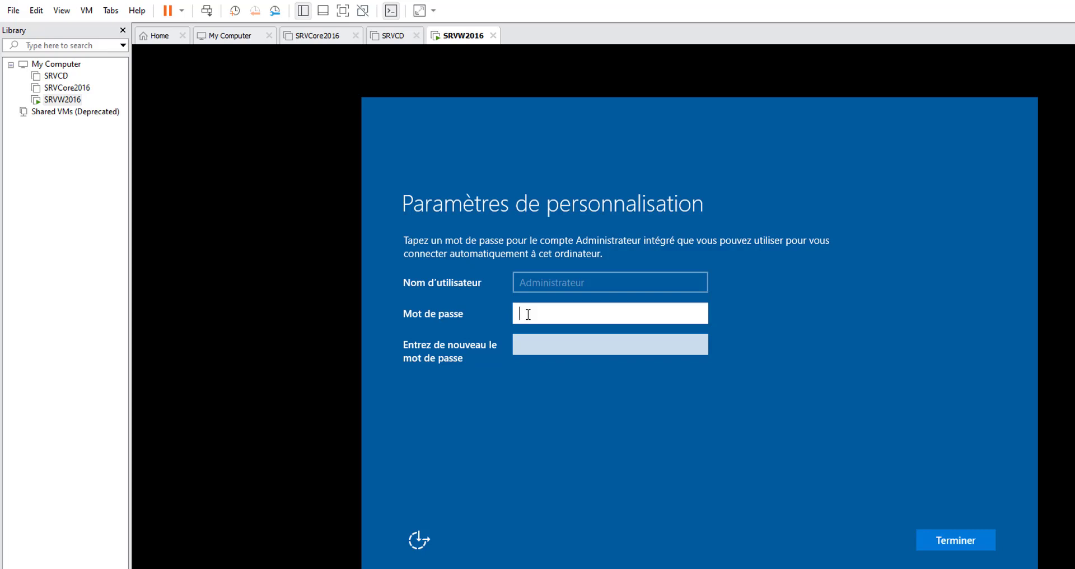
- Set and confirm the password for the built-in Administrateur account
text(••••••••)
key(Tab)
text(•••••)
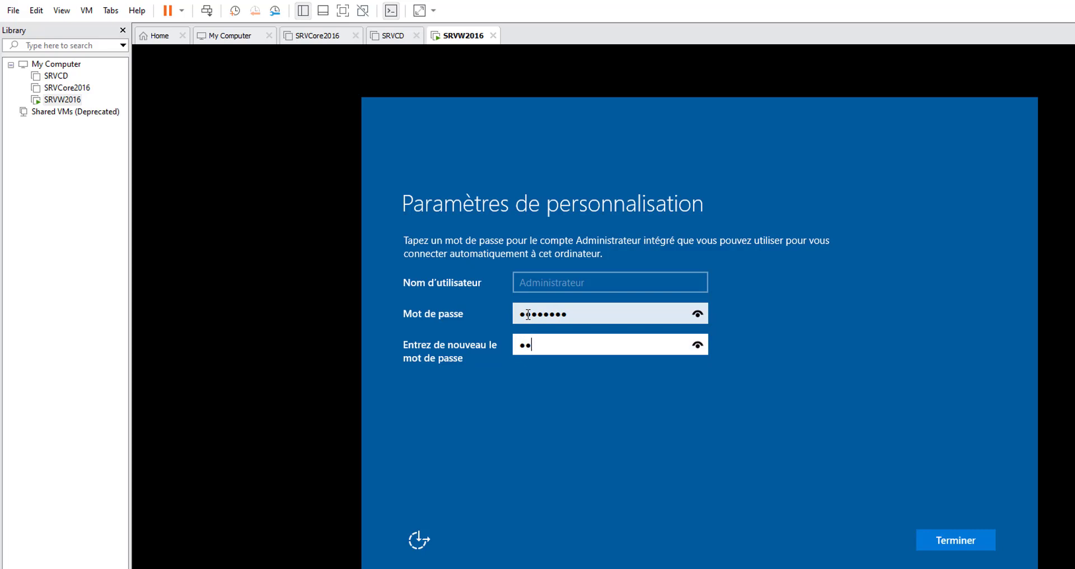
text(•••)
click(960, 533)
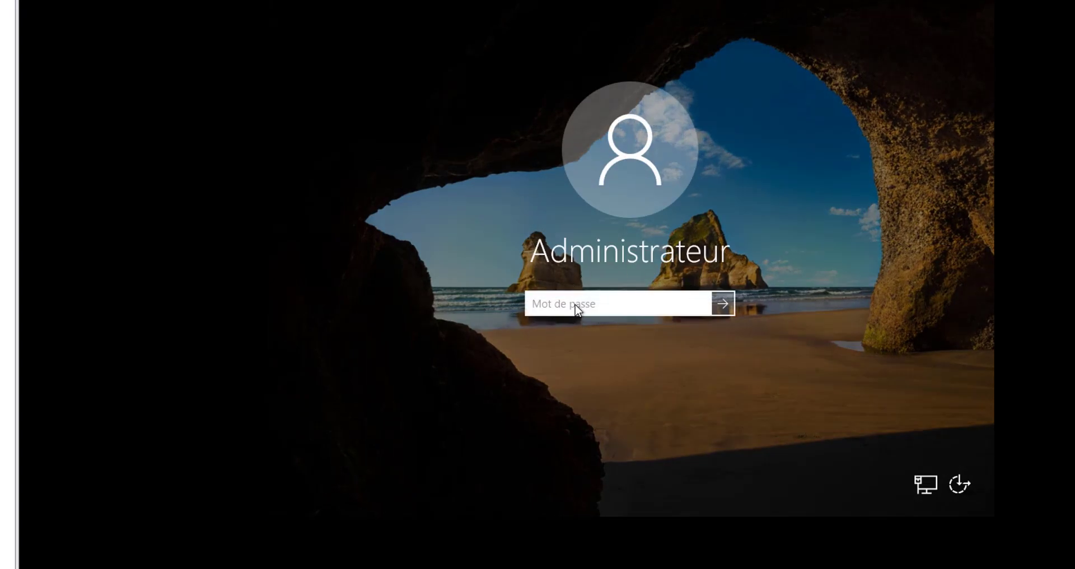
- Sign in as Administrateur with the account password and decline network discovery of this PC
text(••••••••)
key(Return)
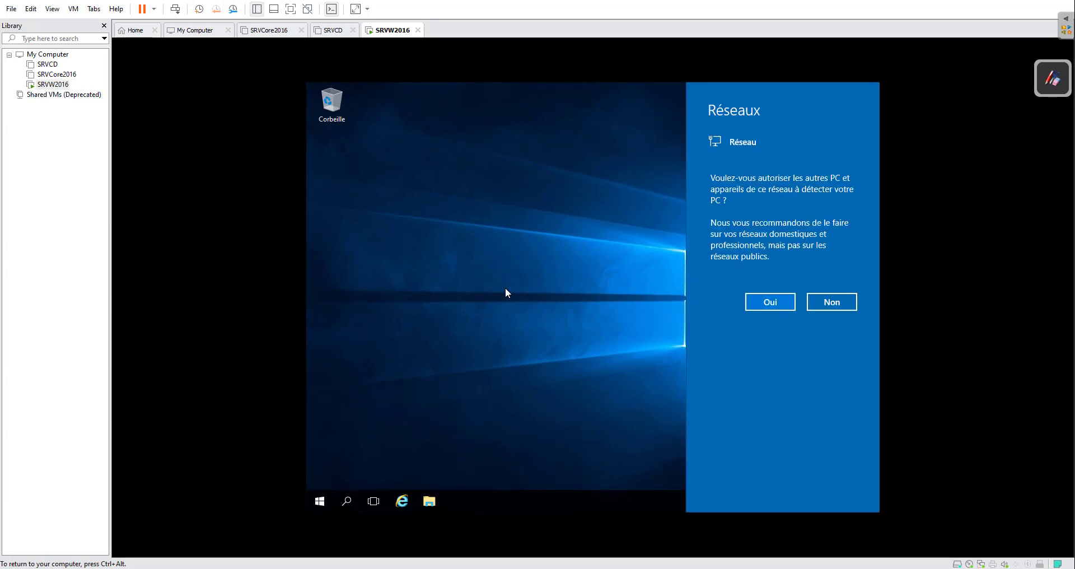
click(830, 302)
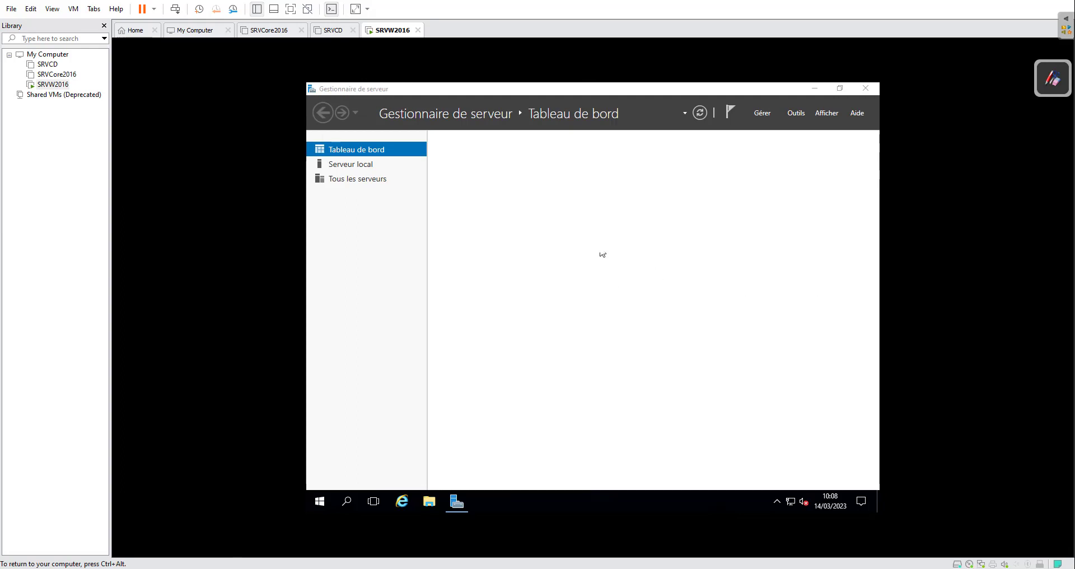
- Close the Gestionnaire de serveur window to reach the server's desktop
key(ctrl+alt)
click(767, 181)
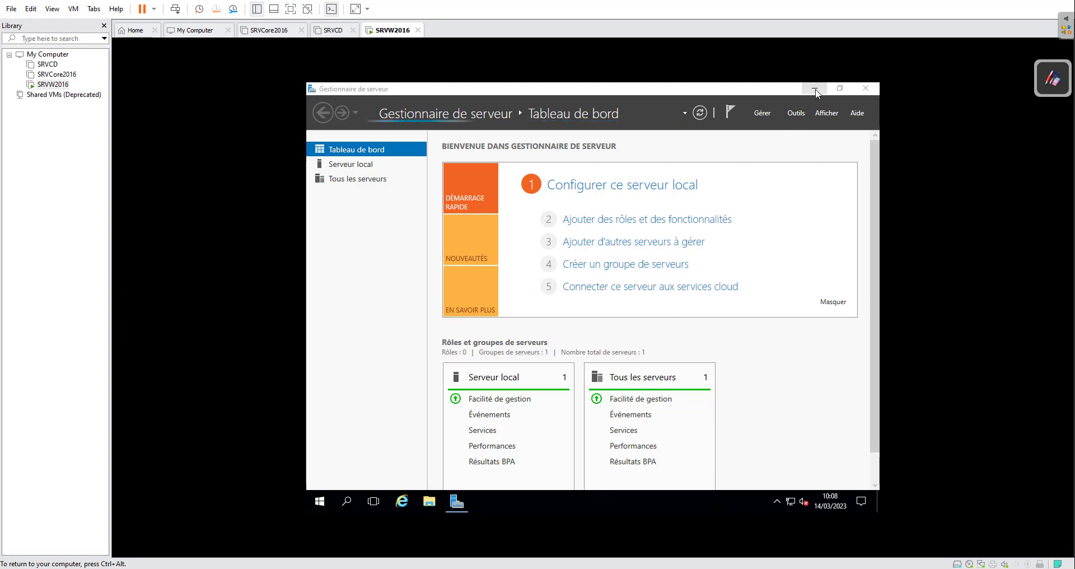
click(867, 89)
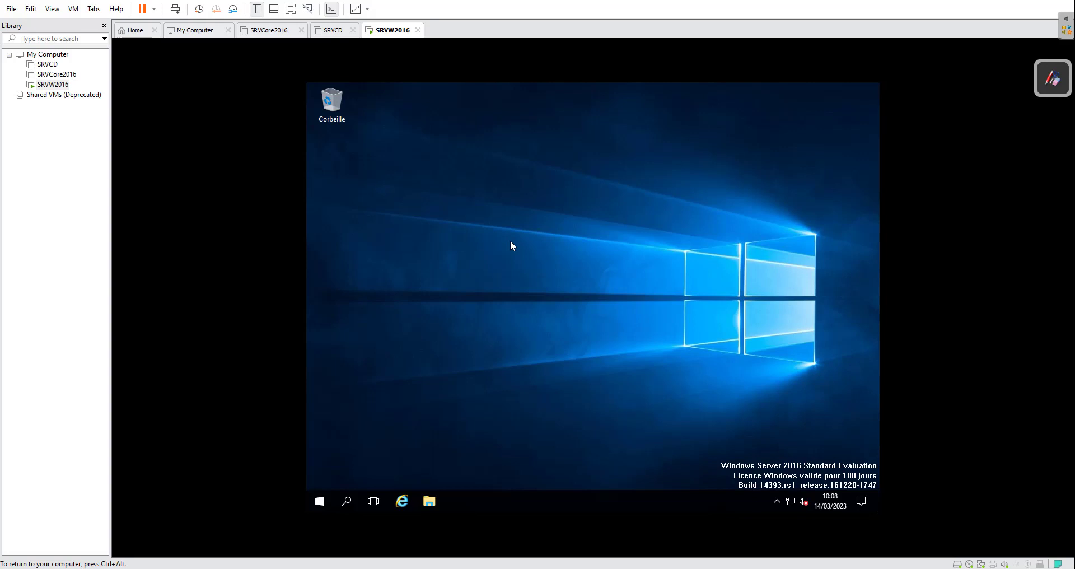
- Mount the VMware Tools installation disc in the SRVW2016 virtual machine
key(ctrl+alt)
key(alt+m)
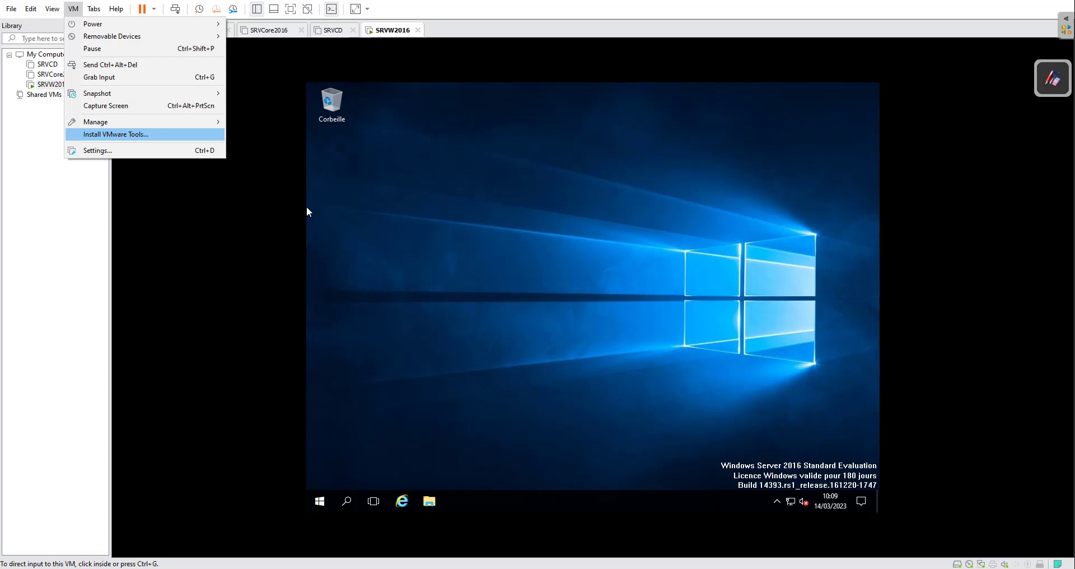
click(116, 134)
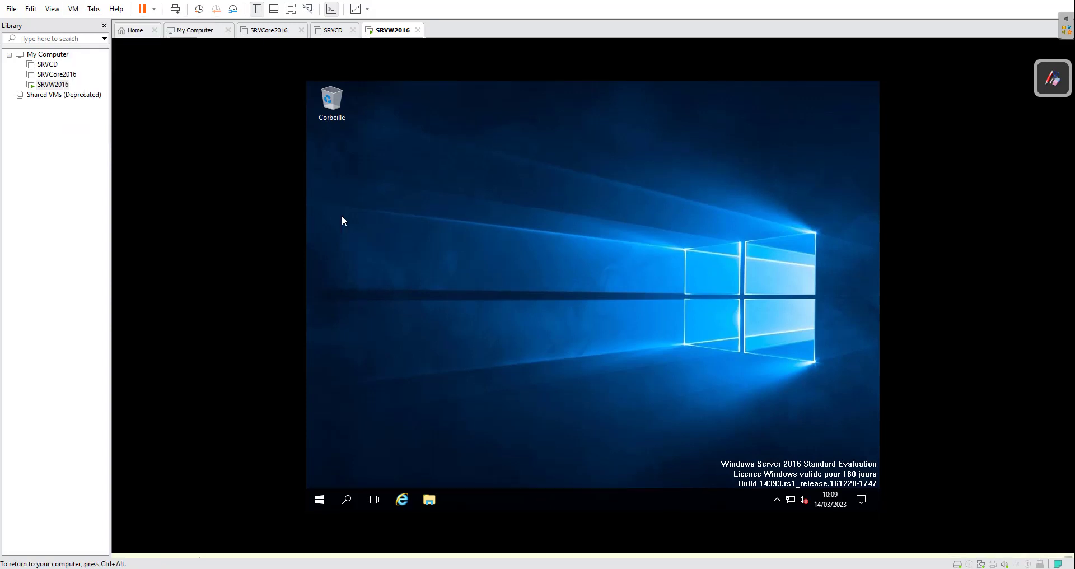
key(ctrl+alt)
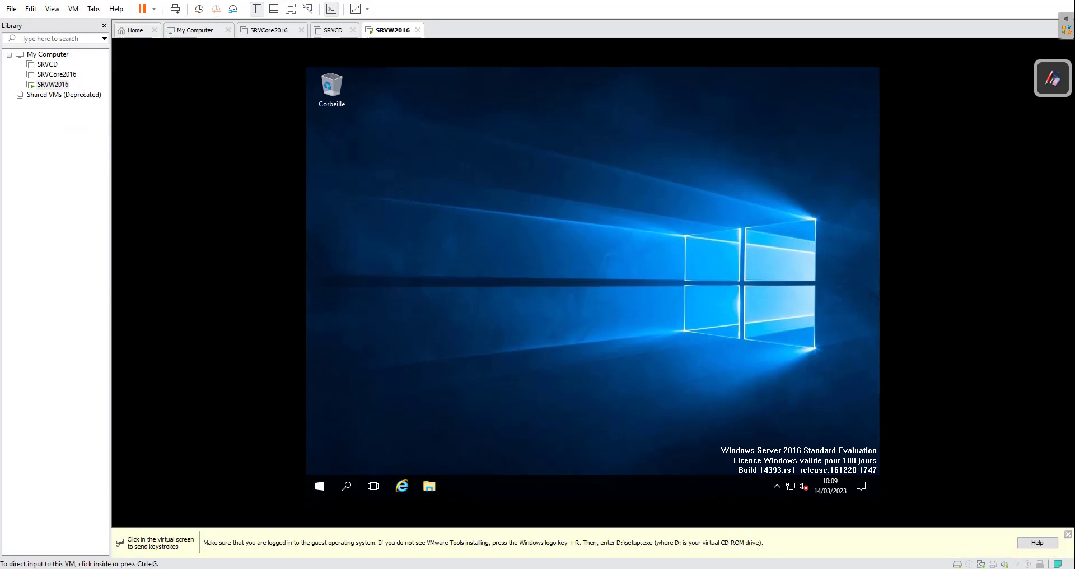
- Launch the VMware Tools installer from DVD drive D: in Ce PC, and minimize the file explorer
click(441, 495)
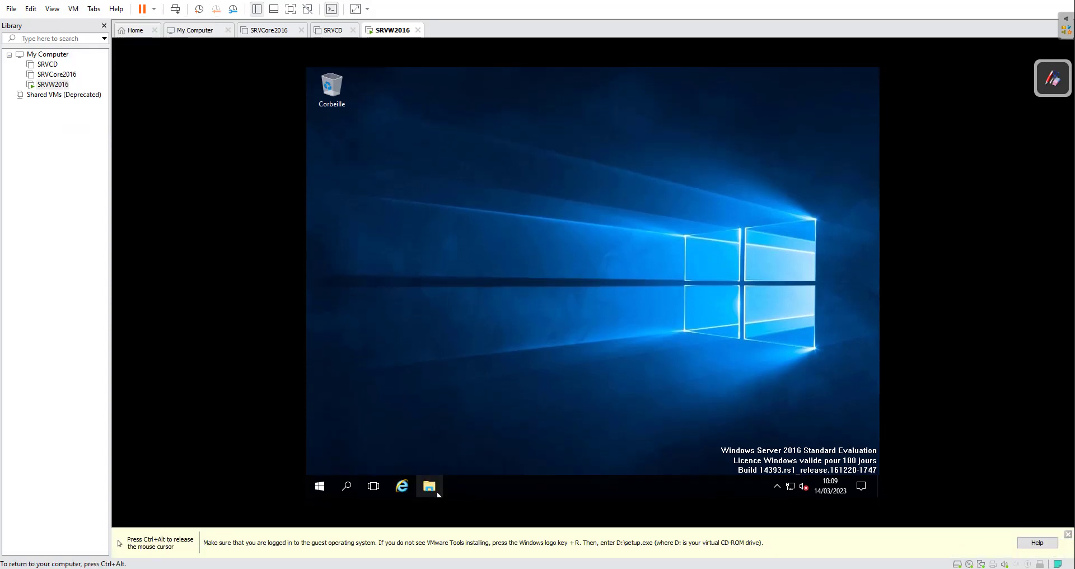
click(429, 489)
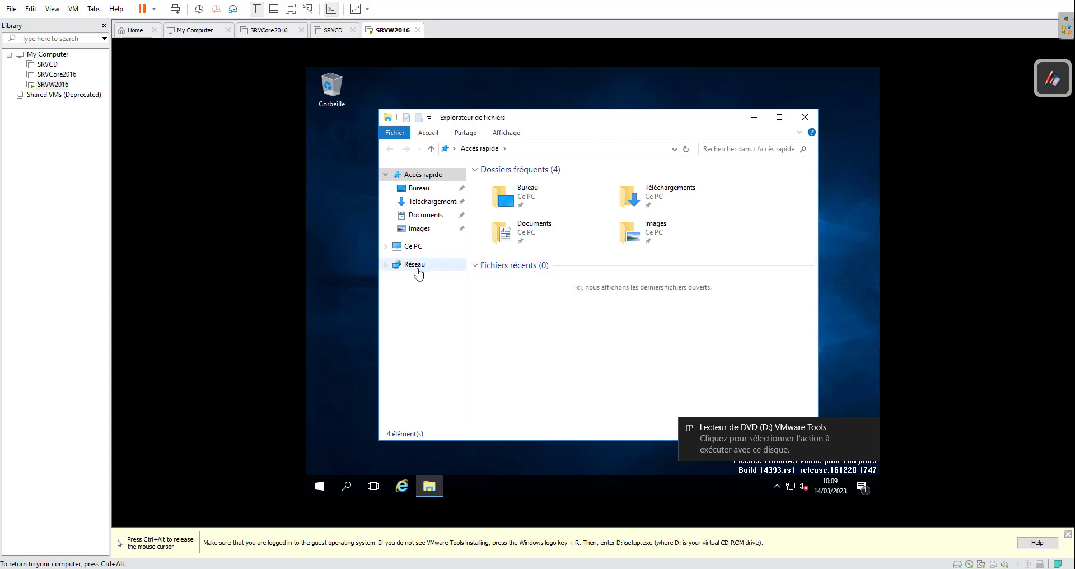
click(413, 247)
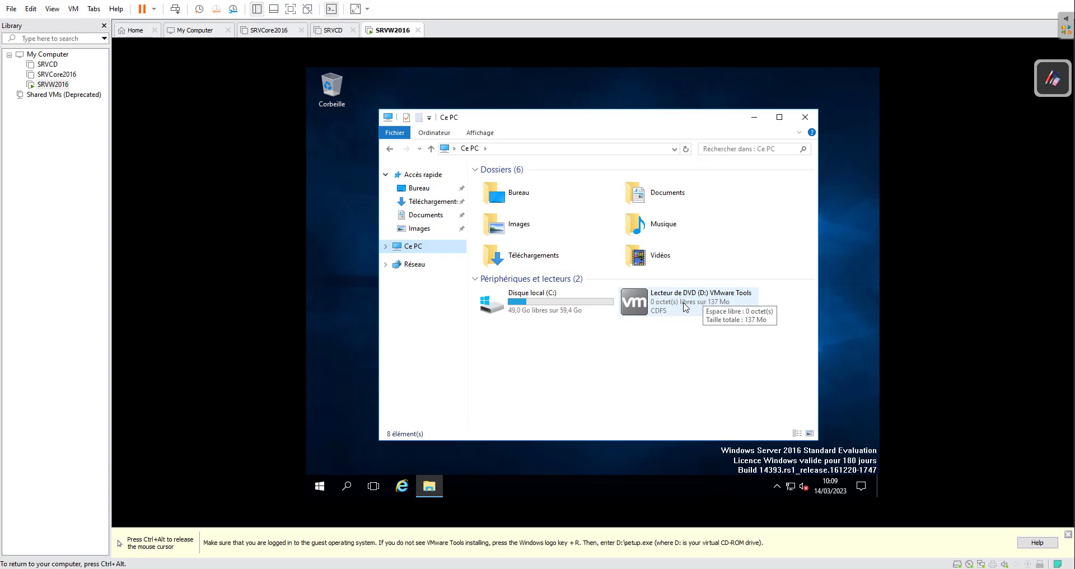
double_click(684, 305)
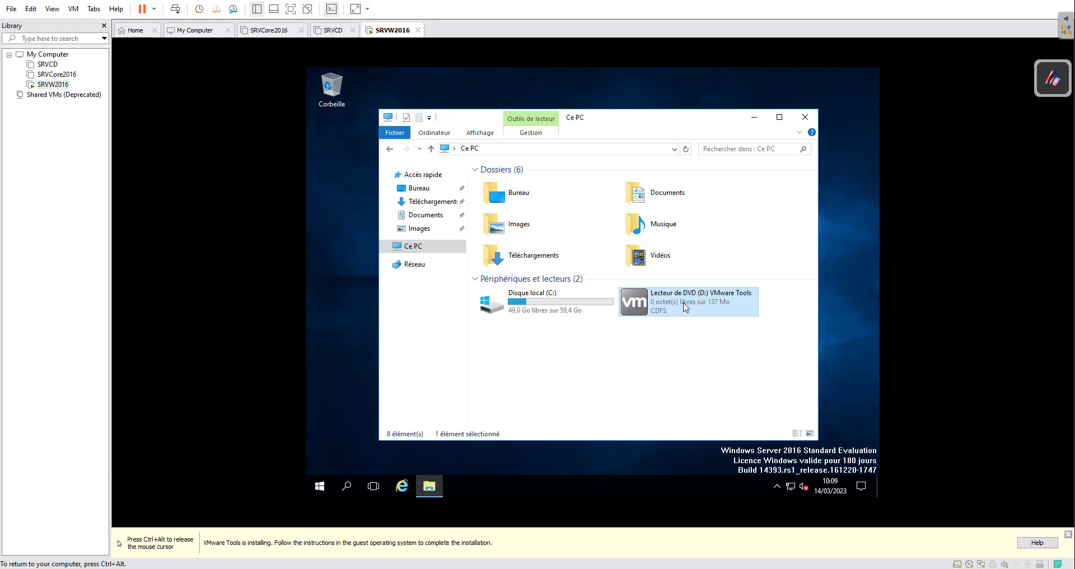
click(753, 121)
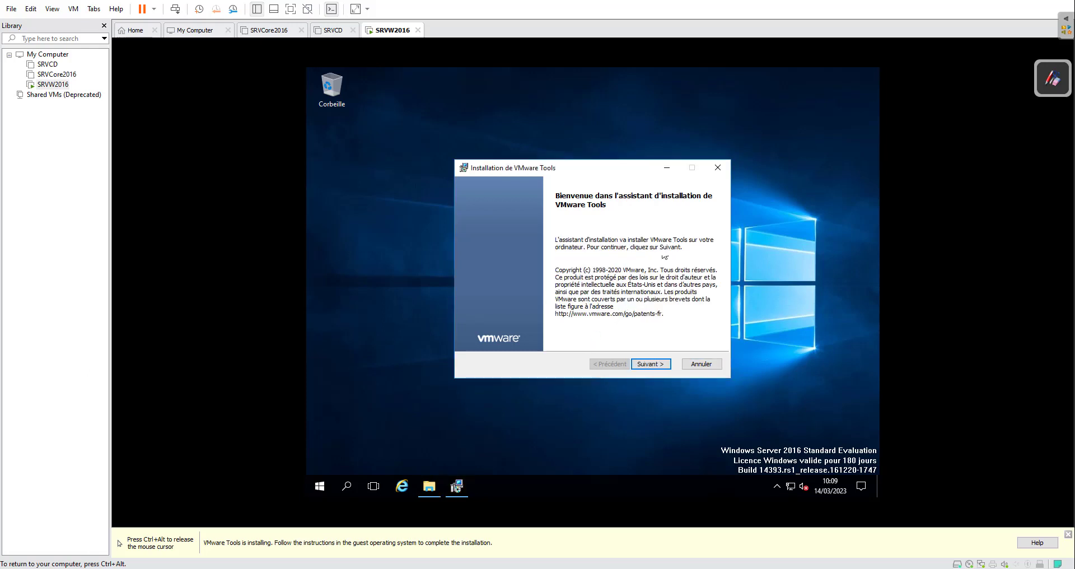
- Install VMware Tools with the Complète installation type, finish the wizard and restart the server
click(650, 364)
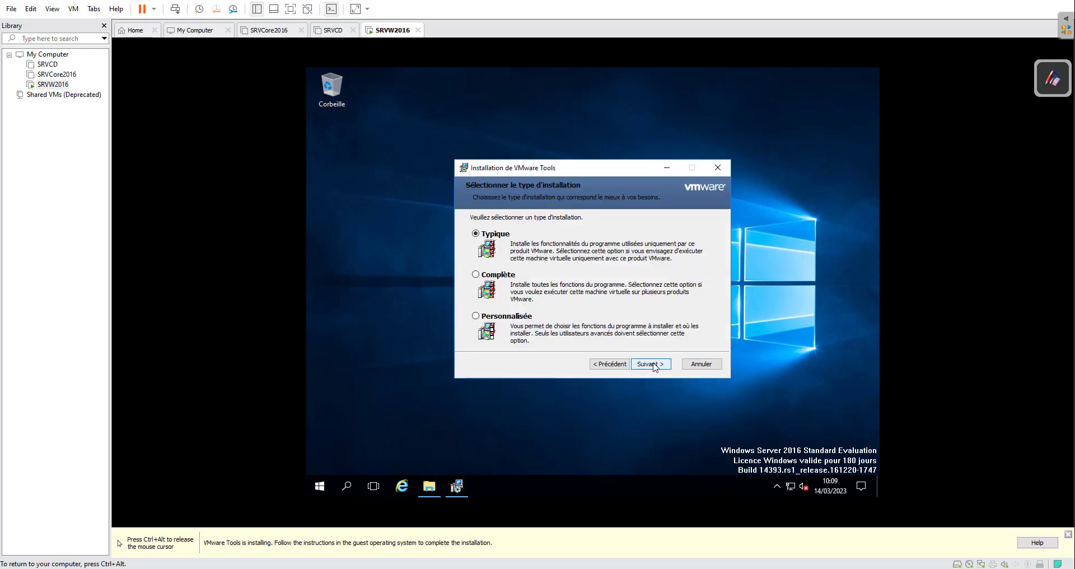
click(499, 279)
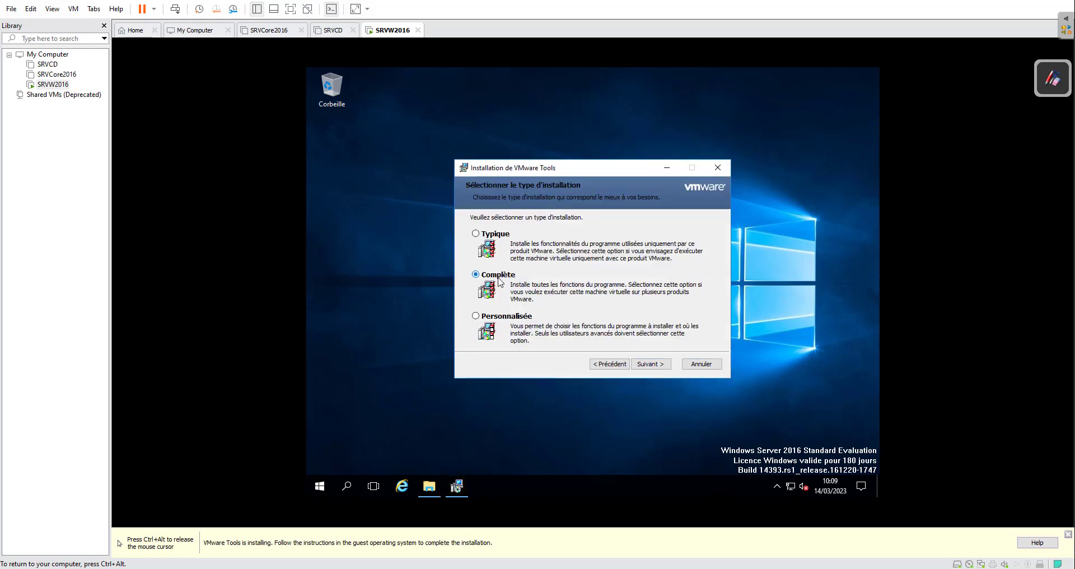
click(647, 365)
click(648, 365)
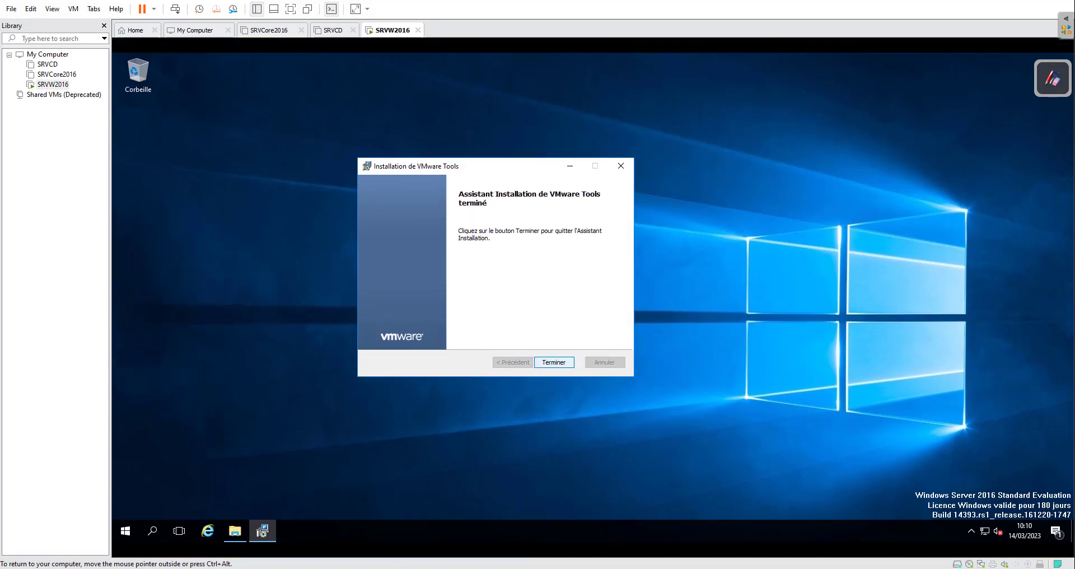
key(Return)
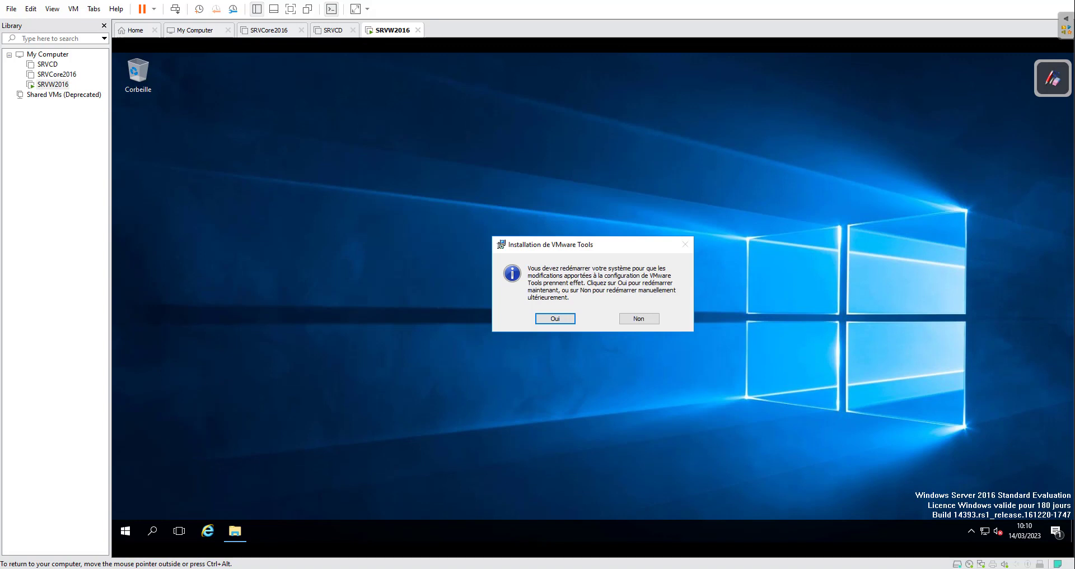
key(Return)
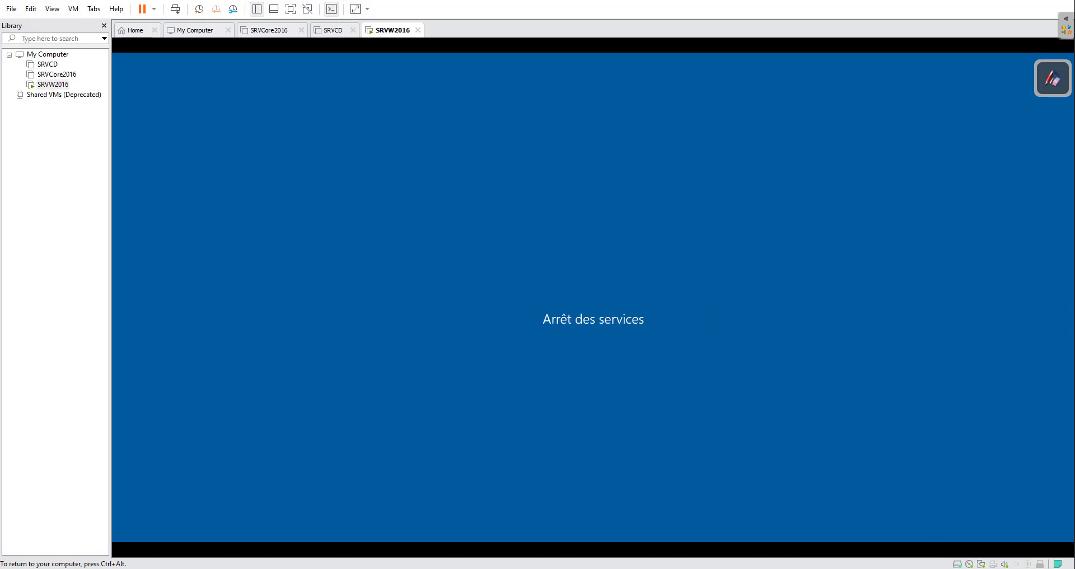
- Hide the virtual machine library, and switch SRVW2016 to full screen and back to windowed view
key(ctrl+alt)
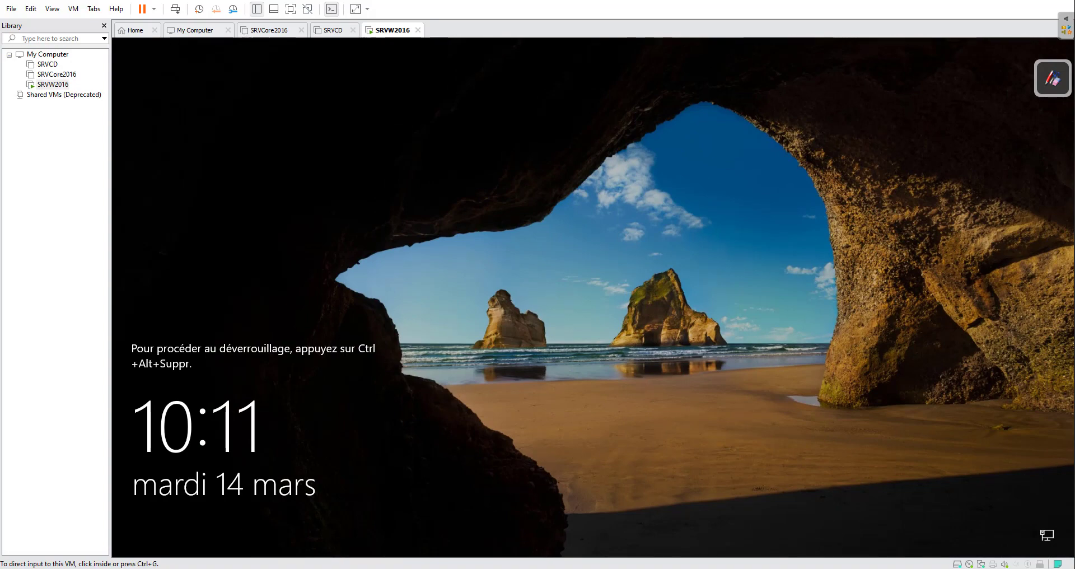
click(104, 26)
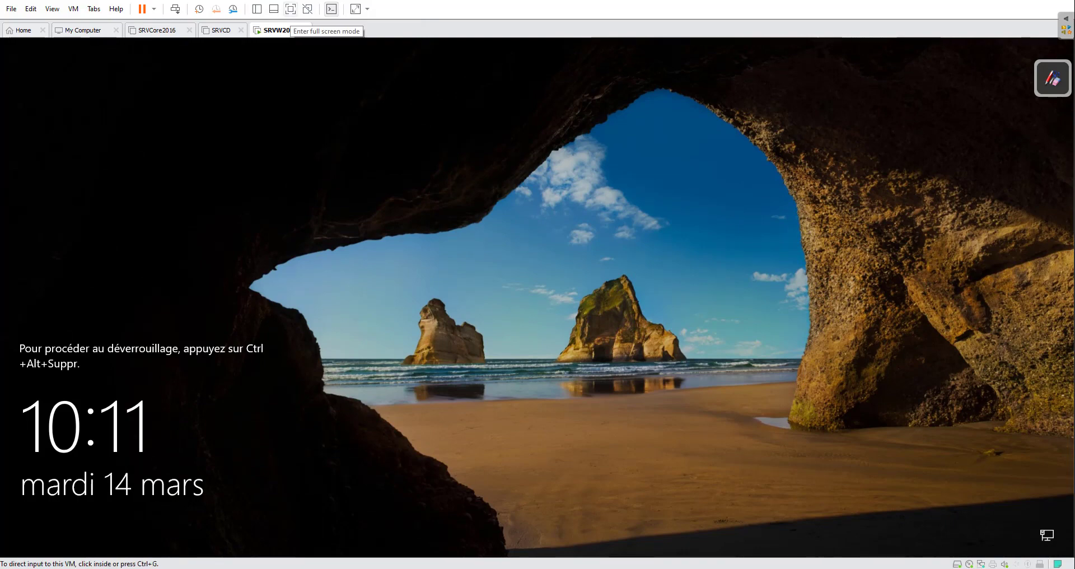
click(290, 9)
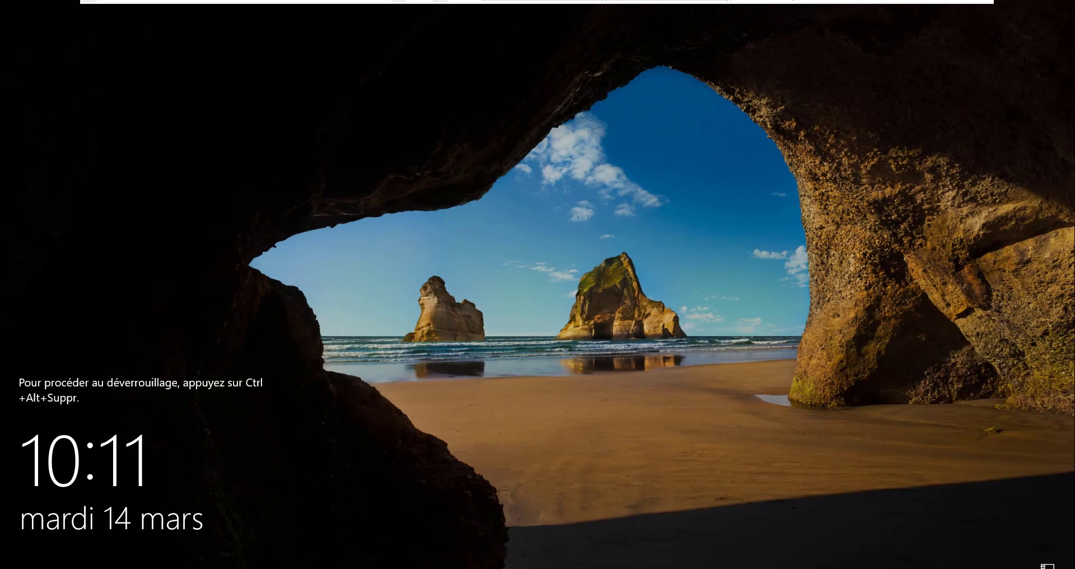
key(ctrl+alt+Return)
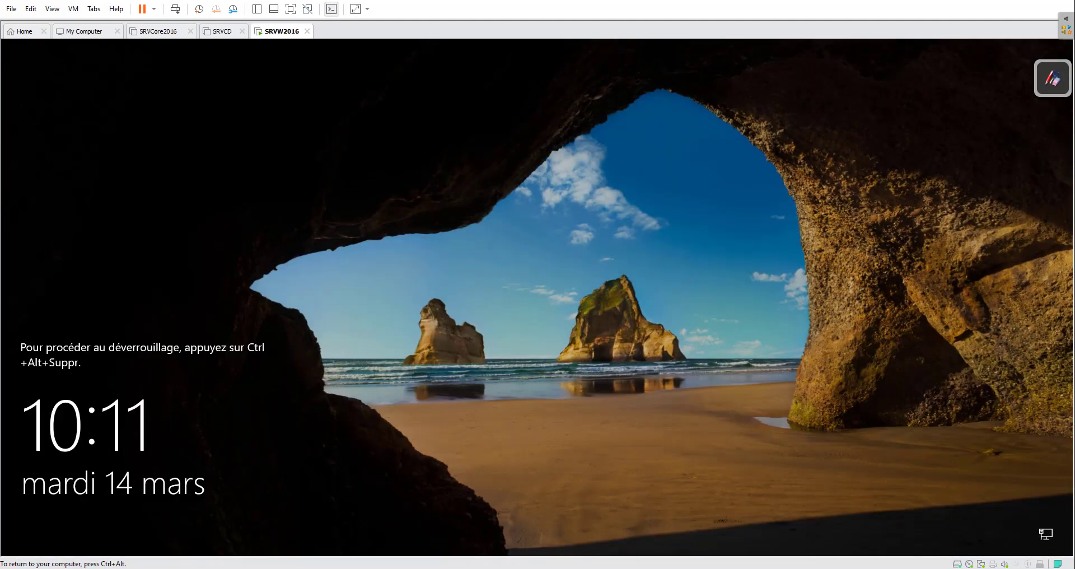
- Unlock the restarted server and sign in as Administrateur with the account password
key(ctrl+alt+Insert)
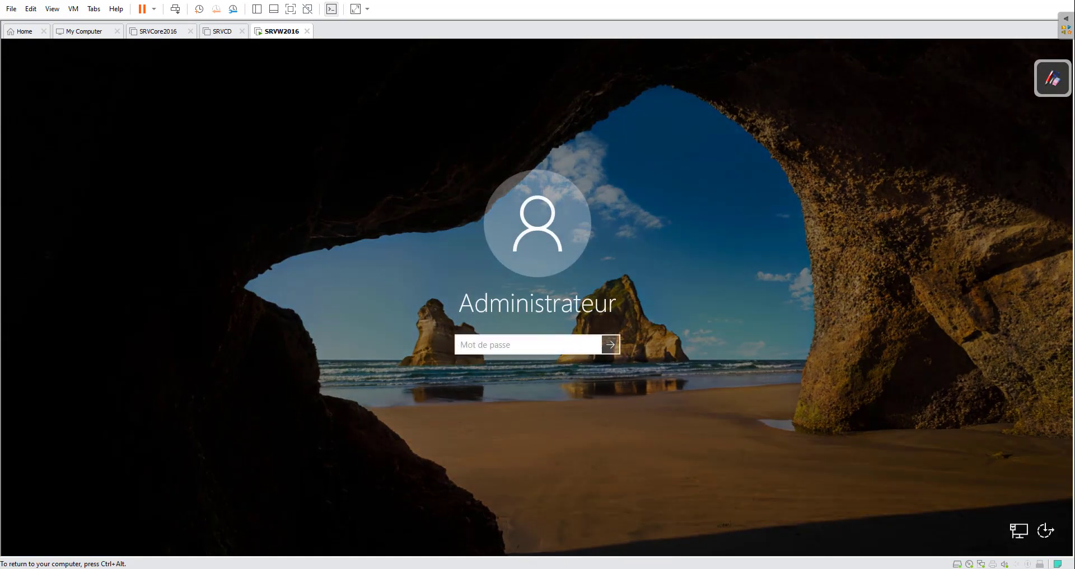
text(••••••••)
key(Return)
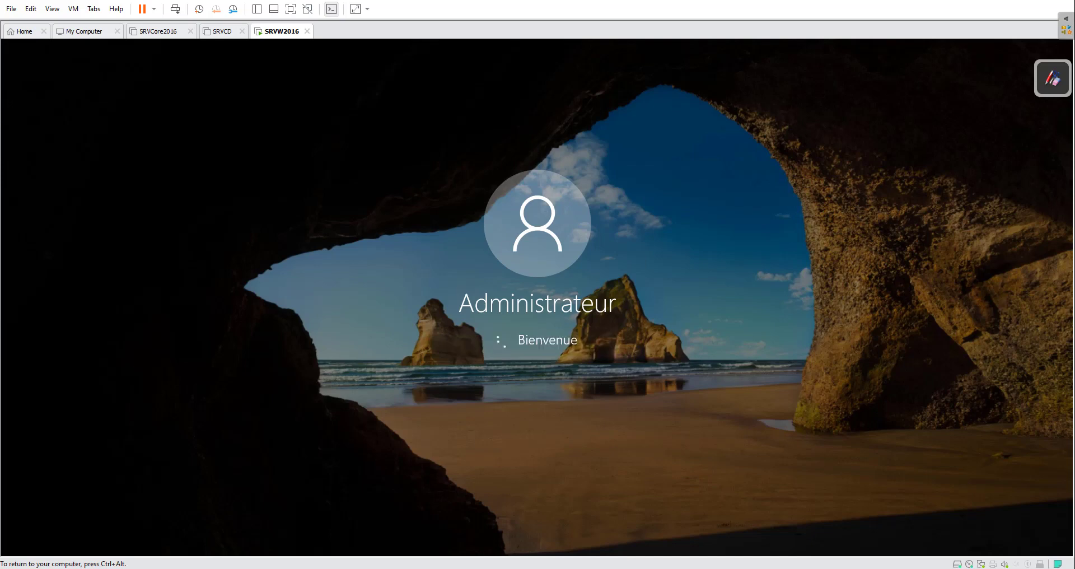